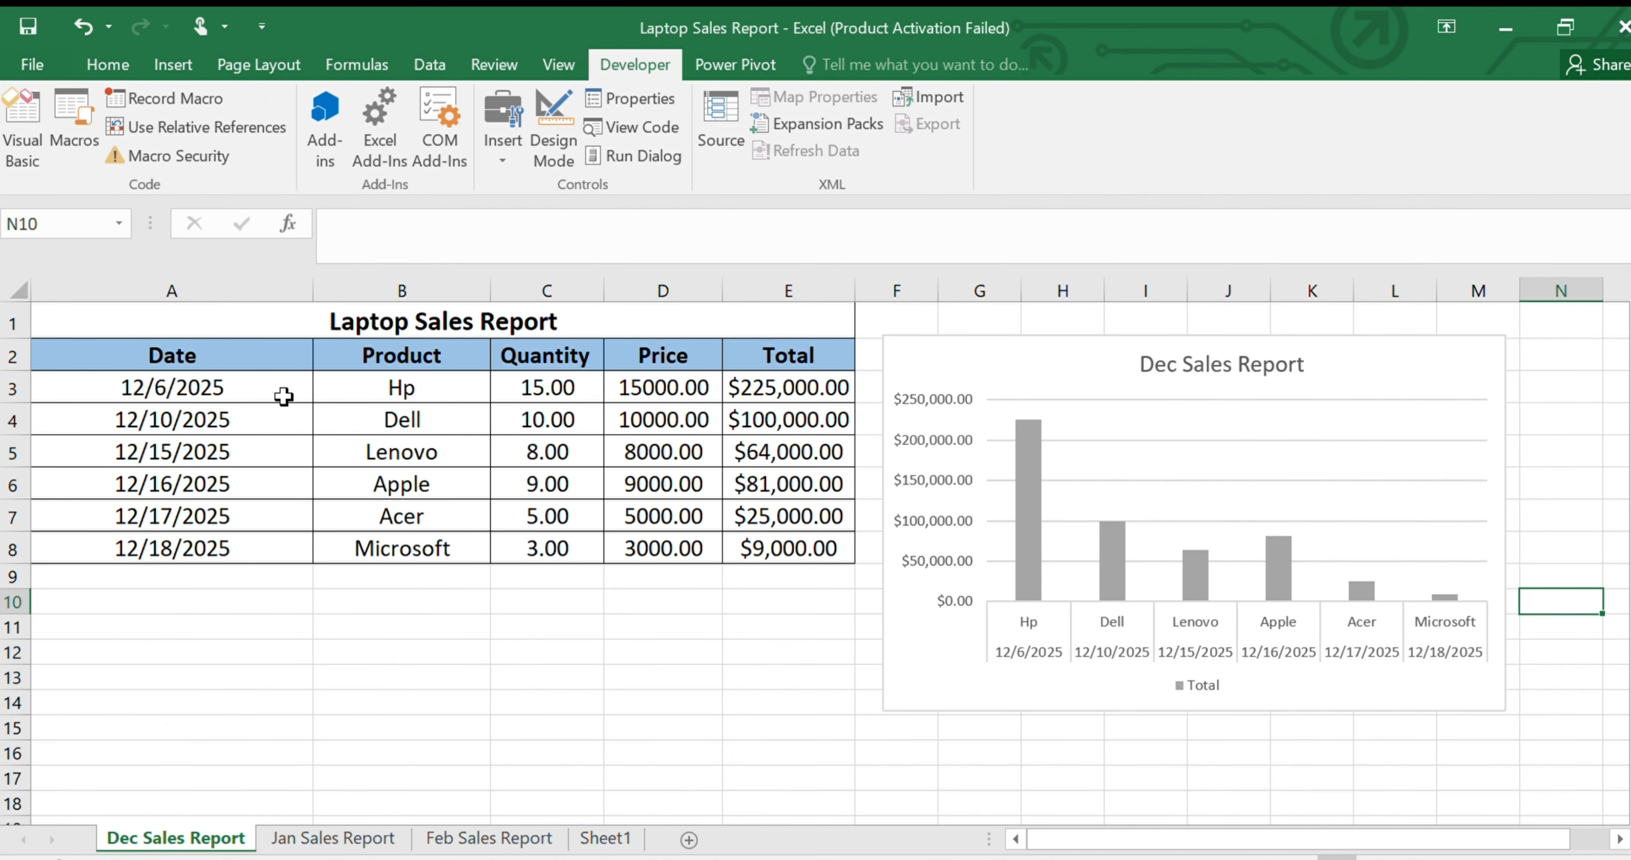
click(284, 396)
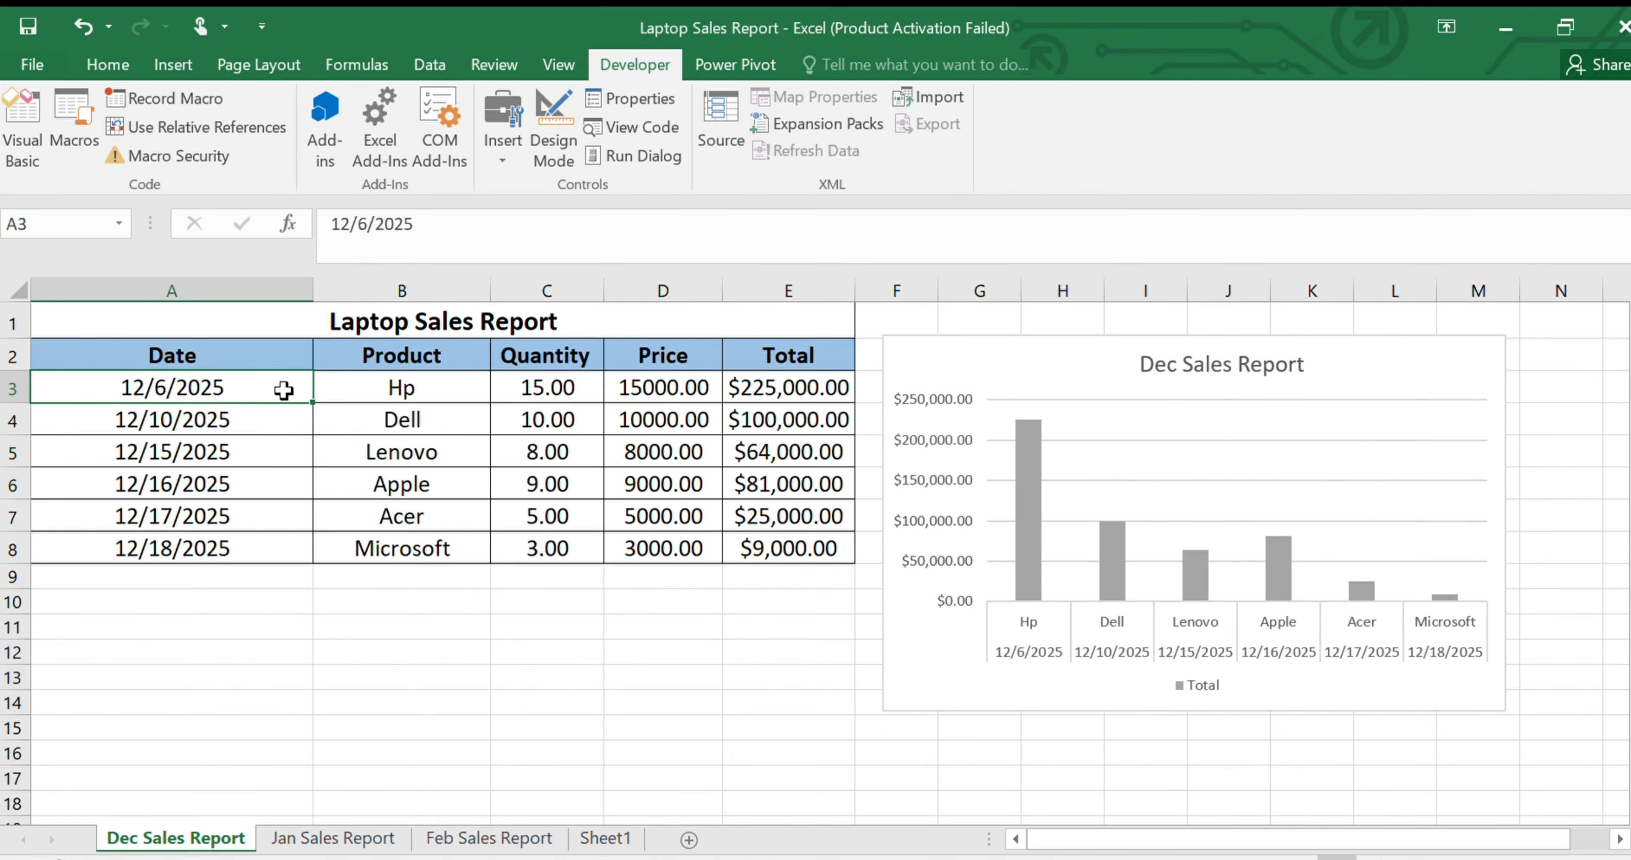
click(107, 66)
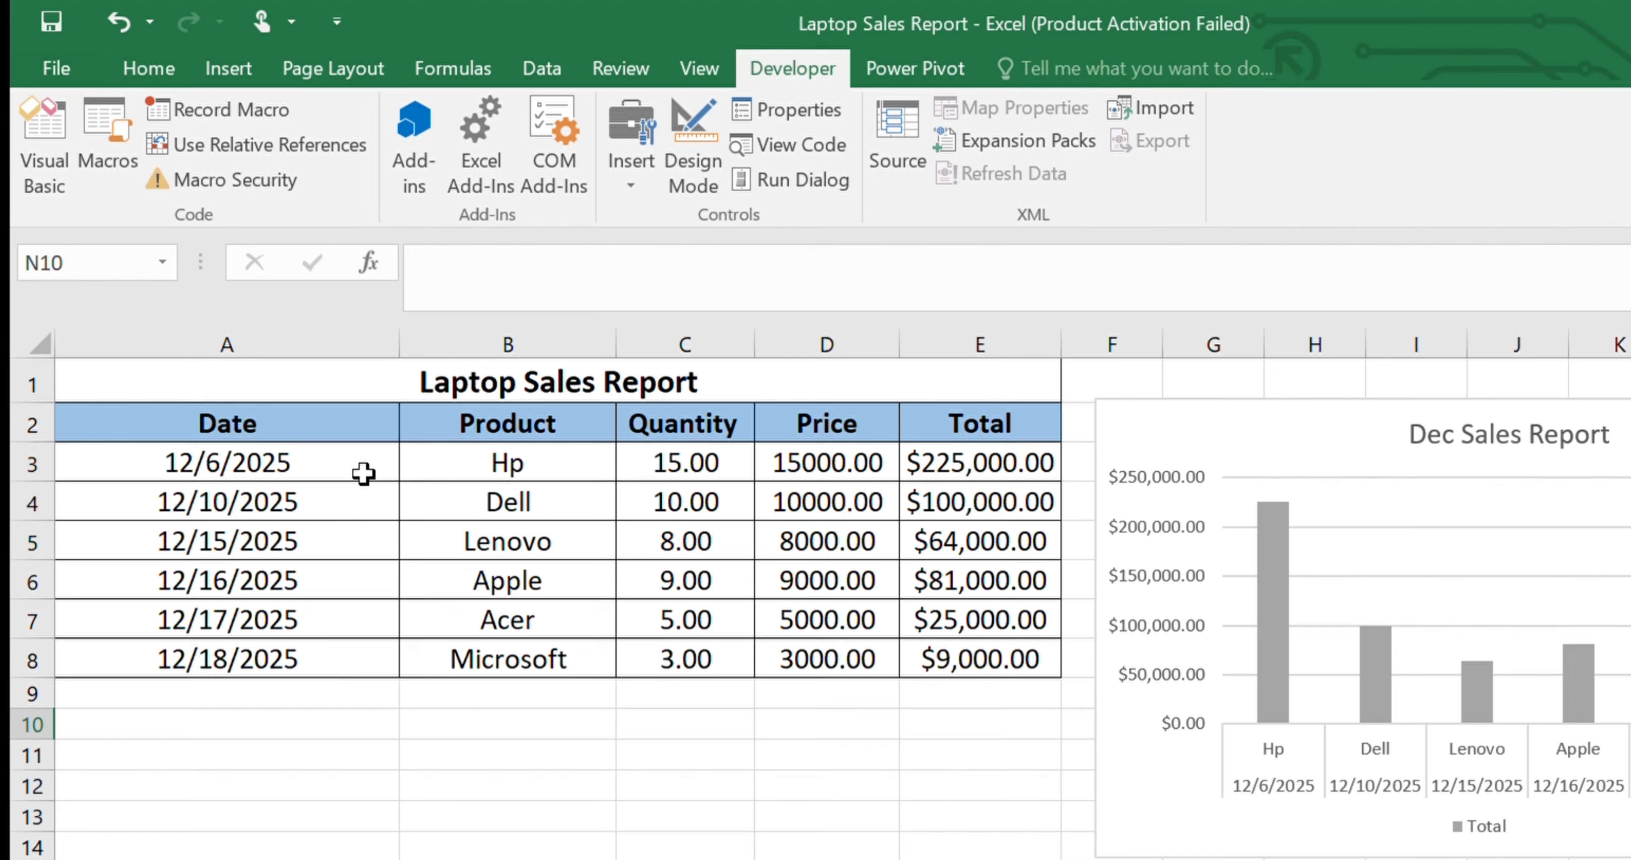
click(405, 507)
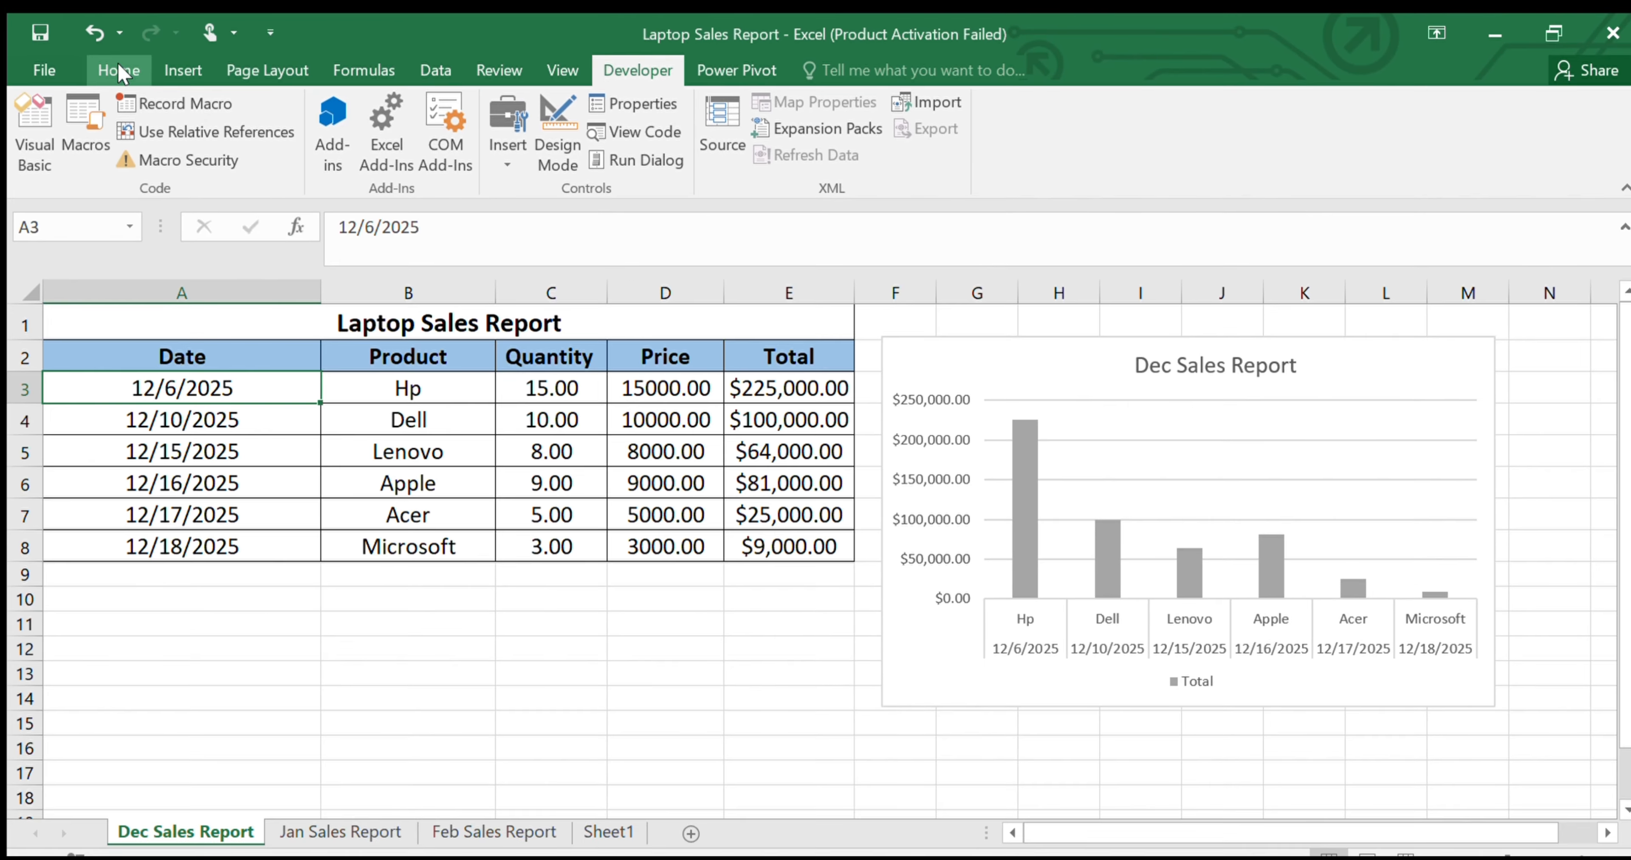
click(119, 71)
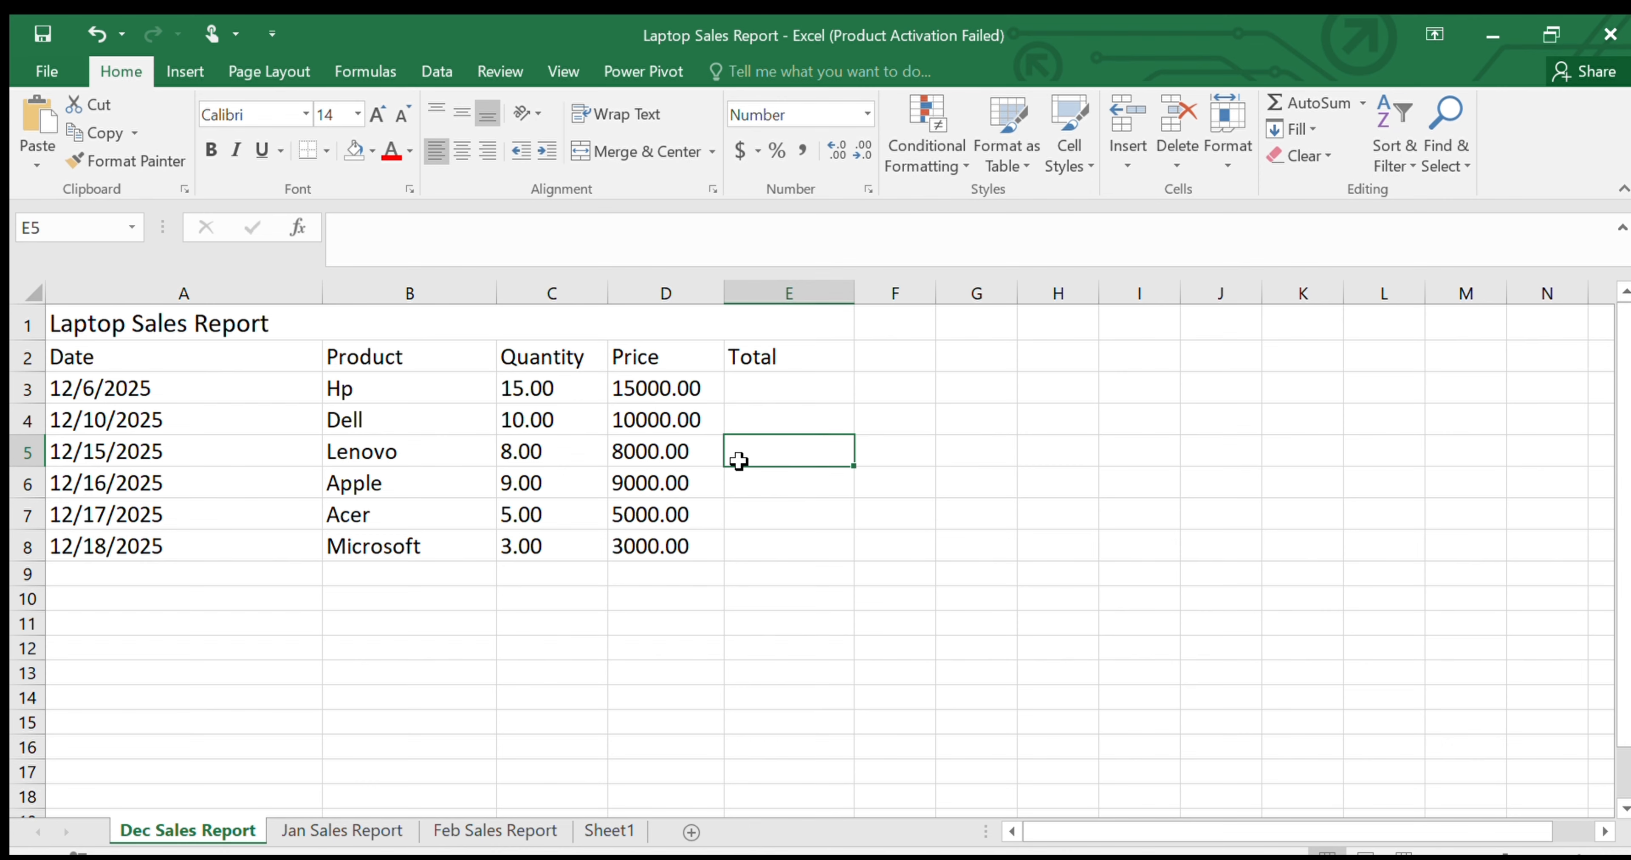
Enable the Developer tab in the ribbon customization options and show its commands
click(45, 74)
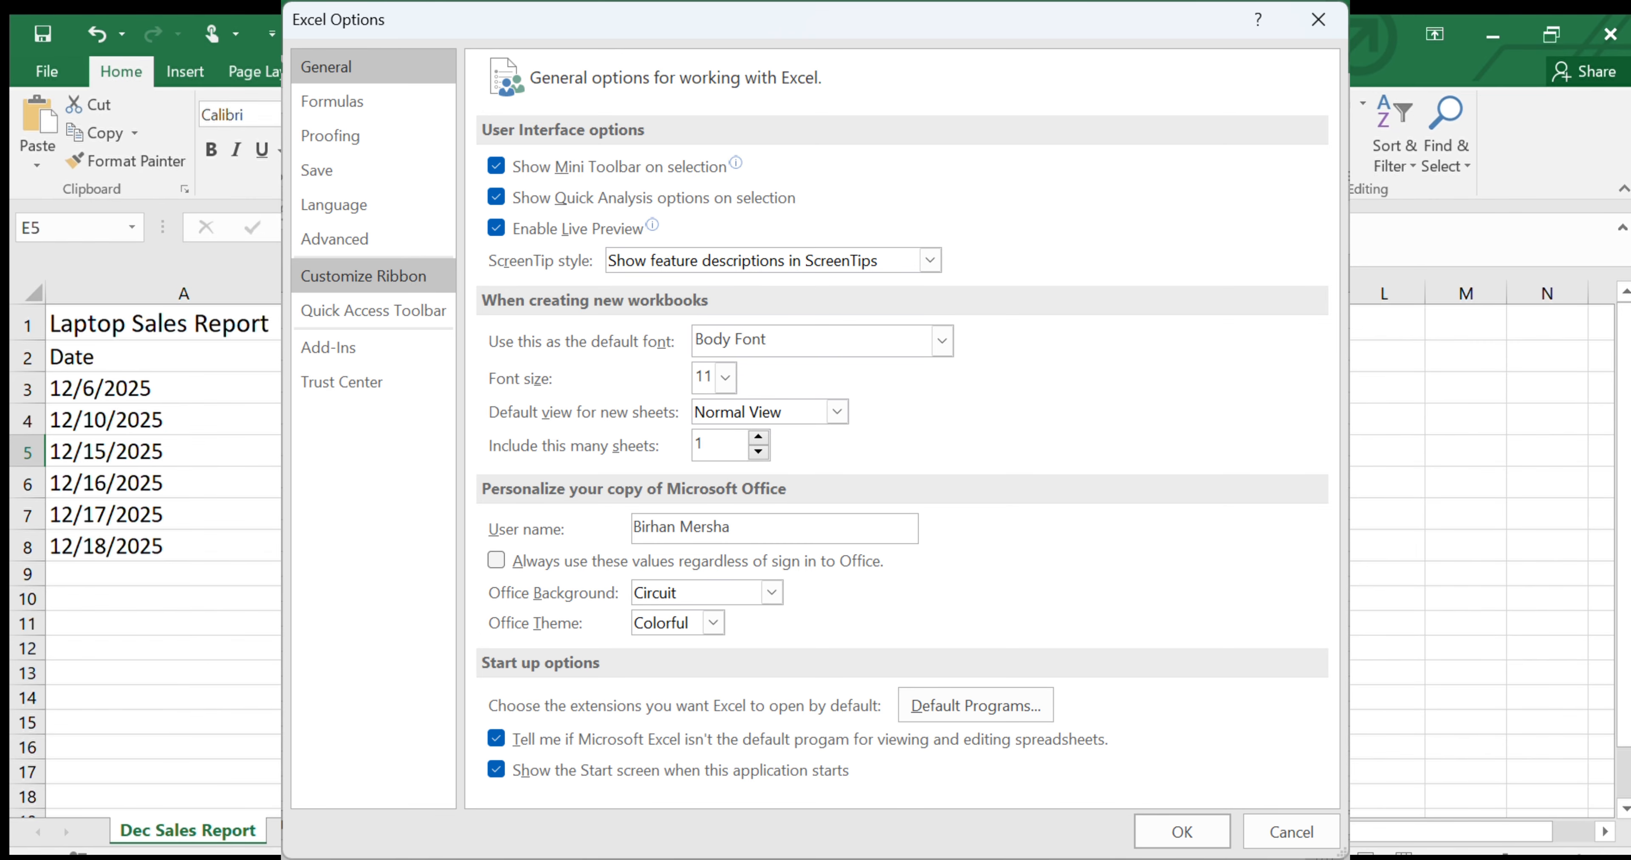
click(364, 275)
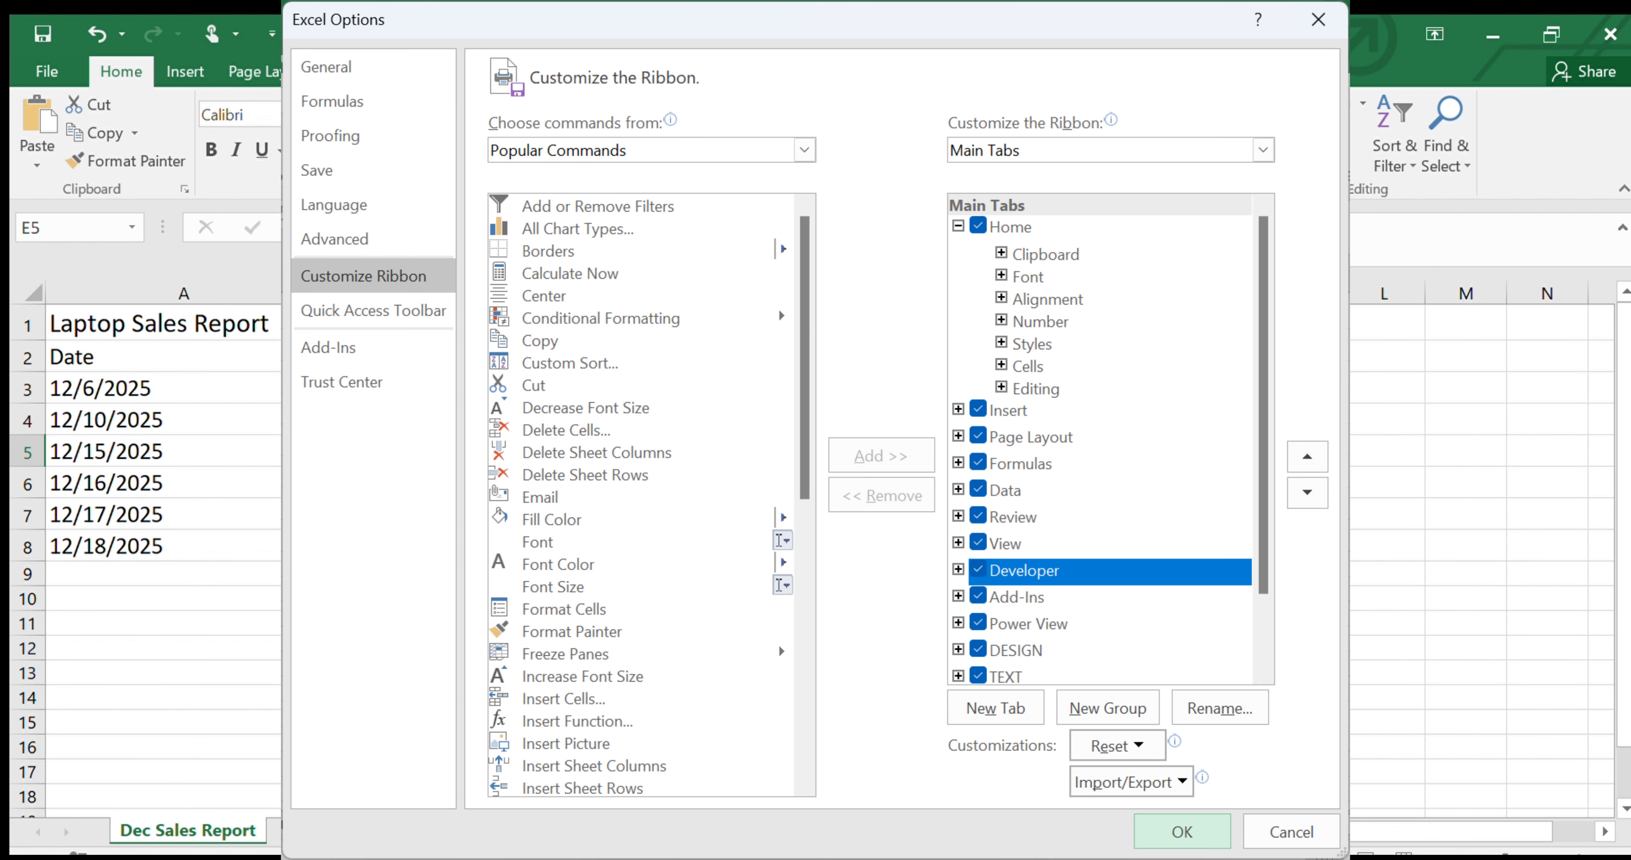
click(1182, 831)
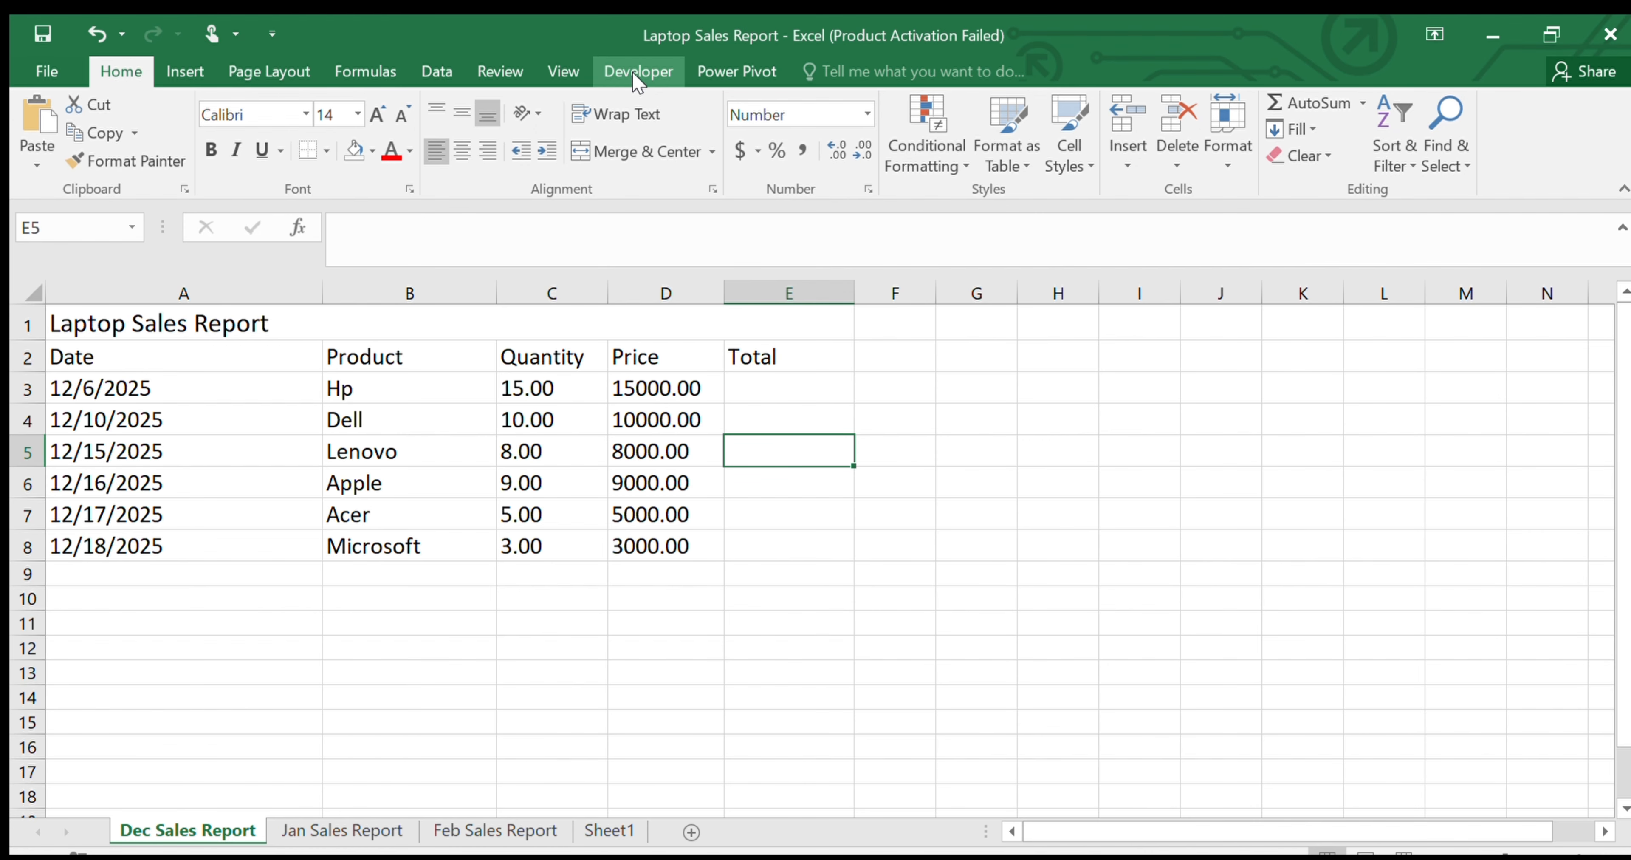
click(640, 71)
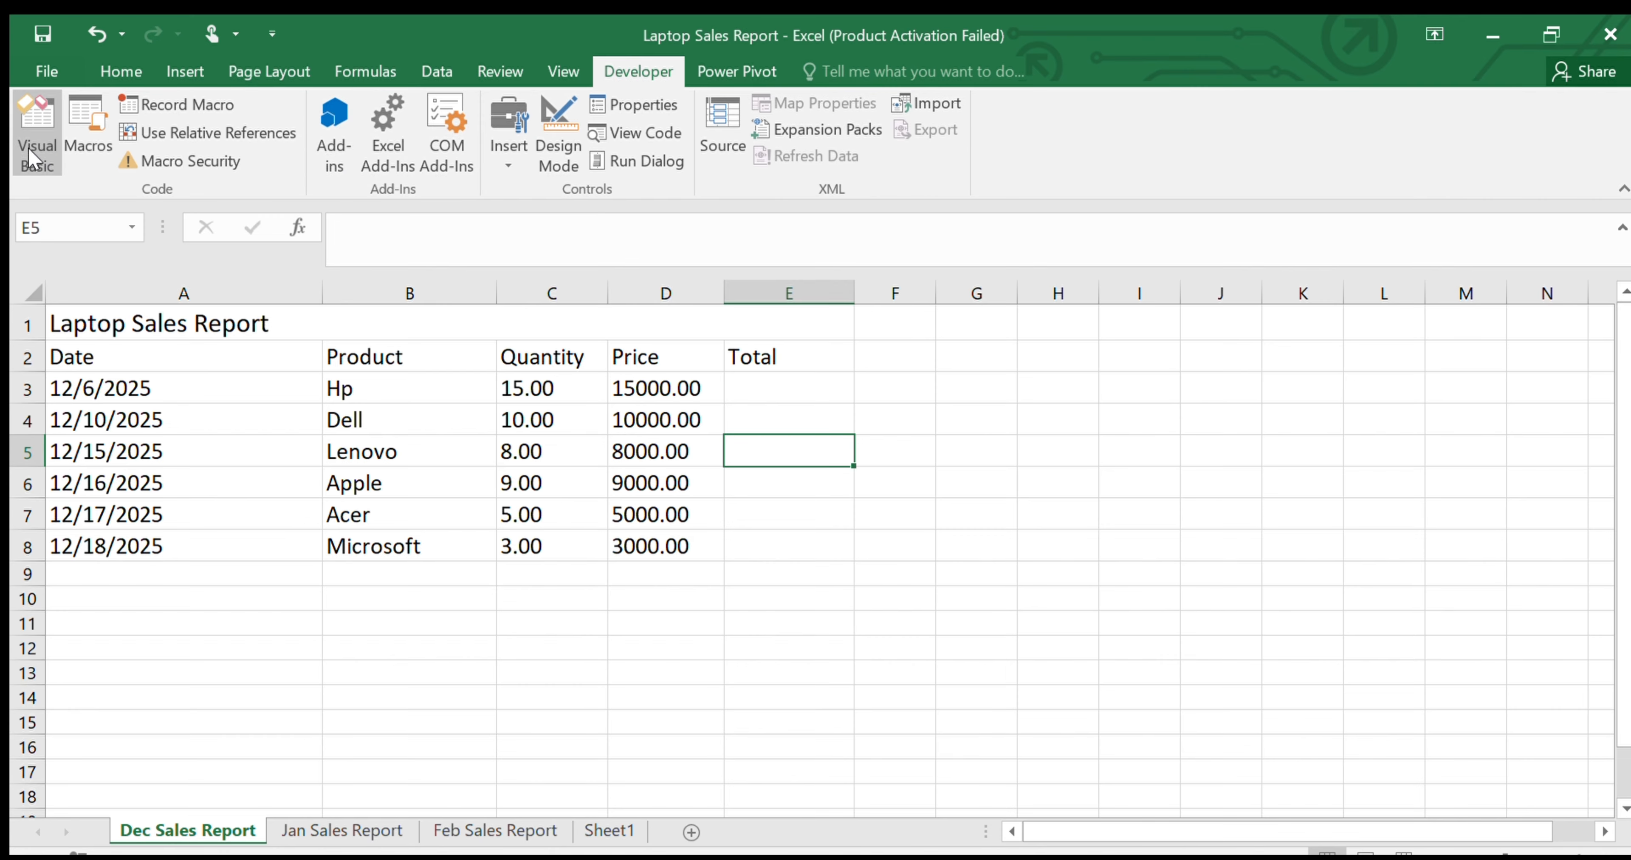
Review the column headings and the price entries of the Dec Sales Report table
click(620, 414)
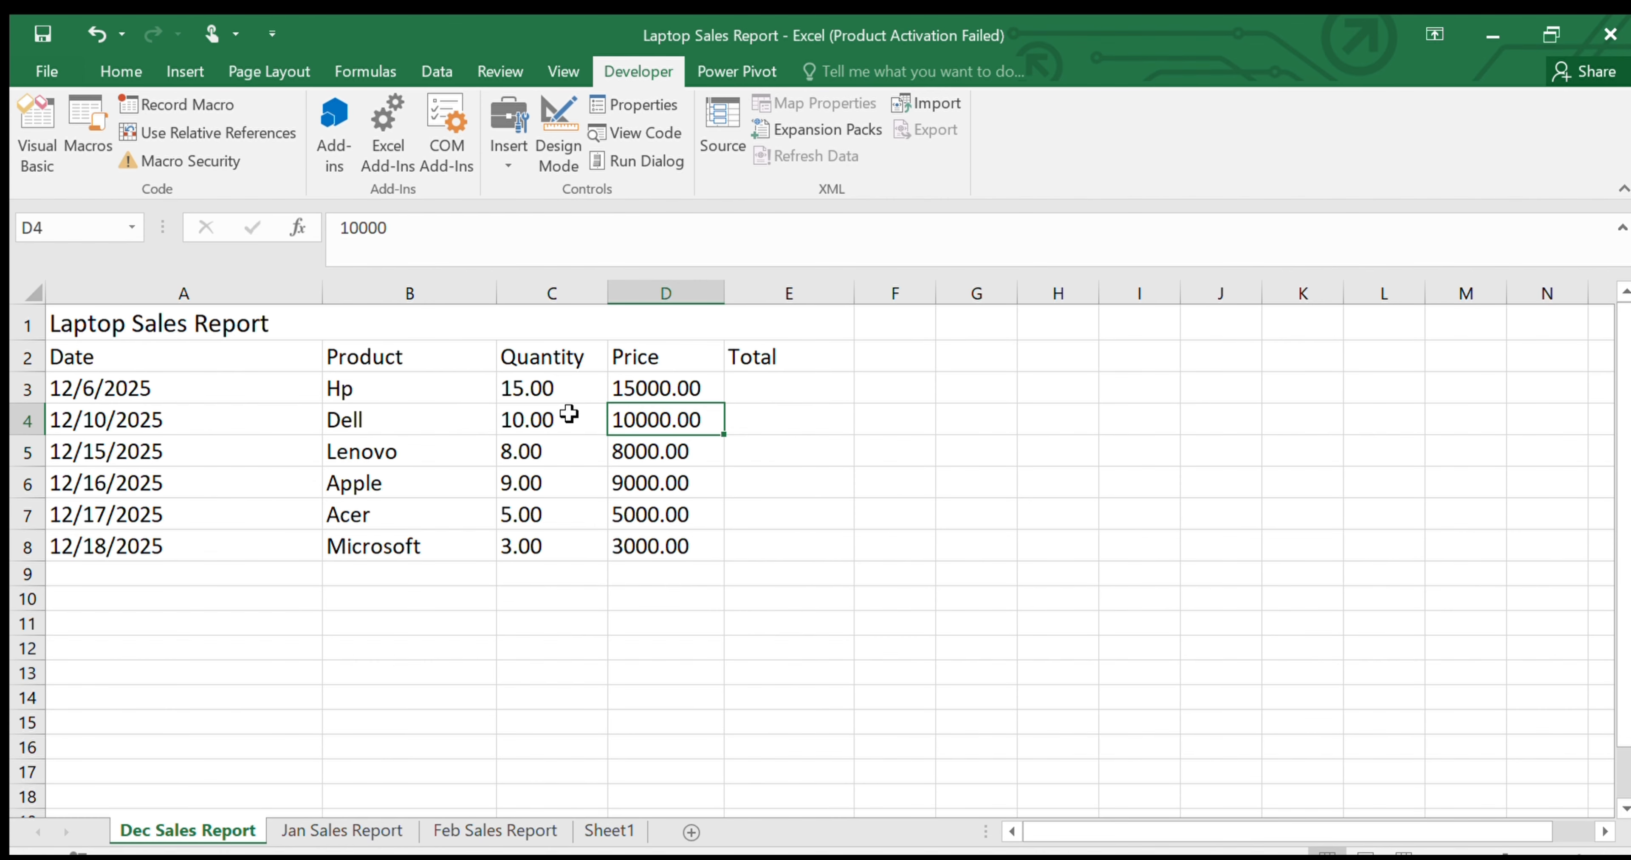
click(257, 368)
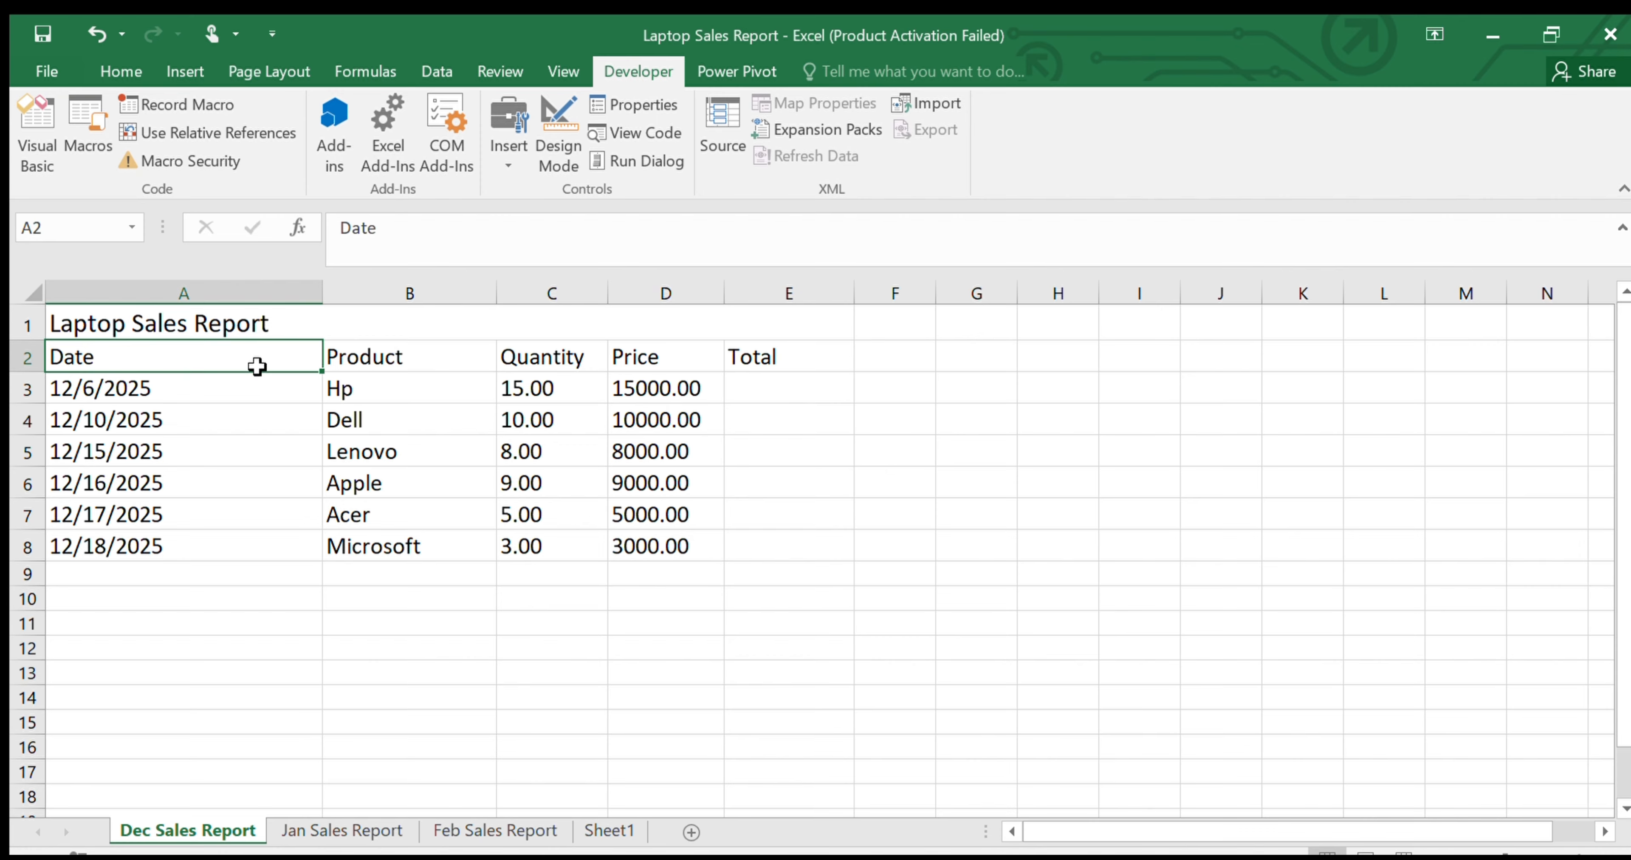
click(407, 358)
click(570, 357)
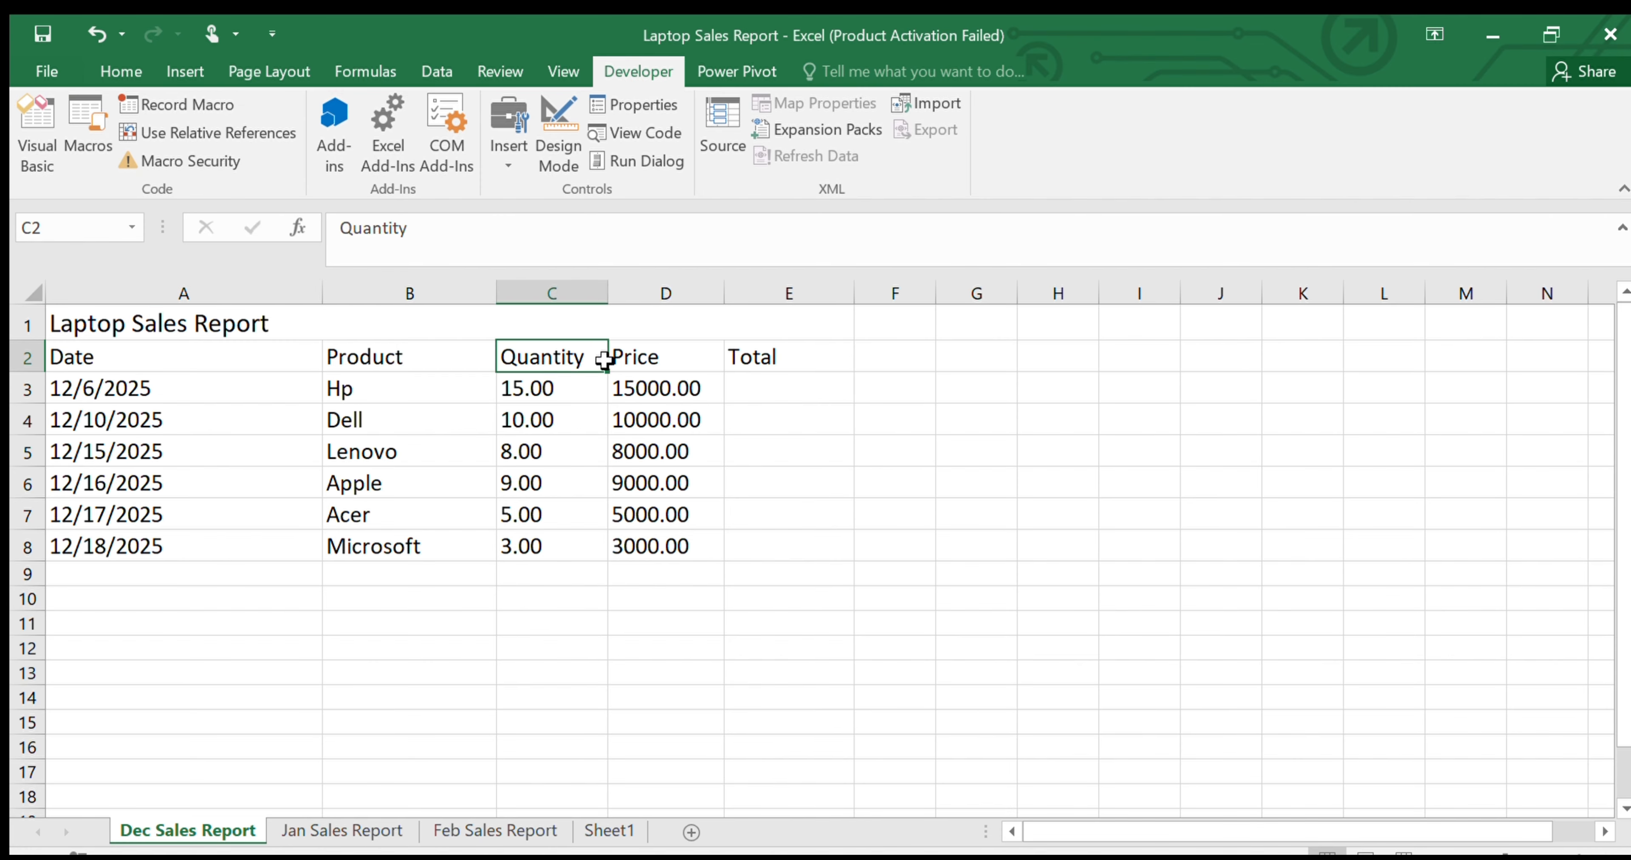
click(627, 358)
click(786, 359)
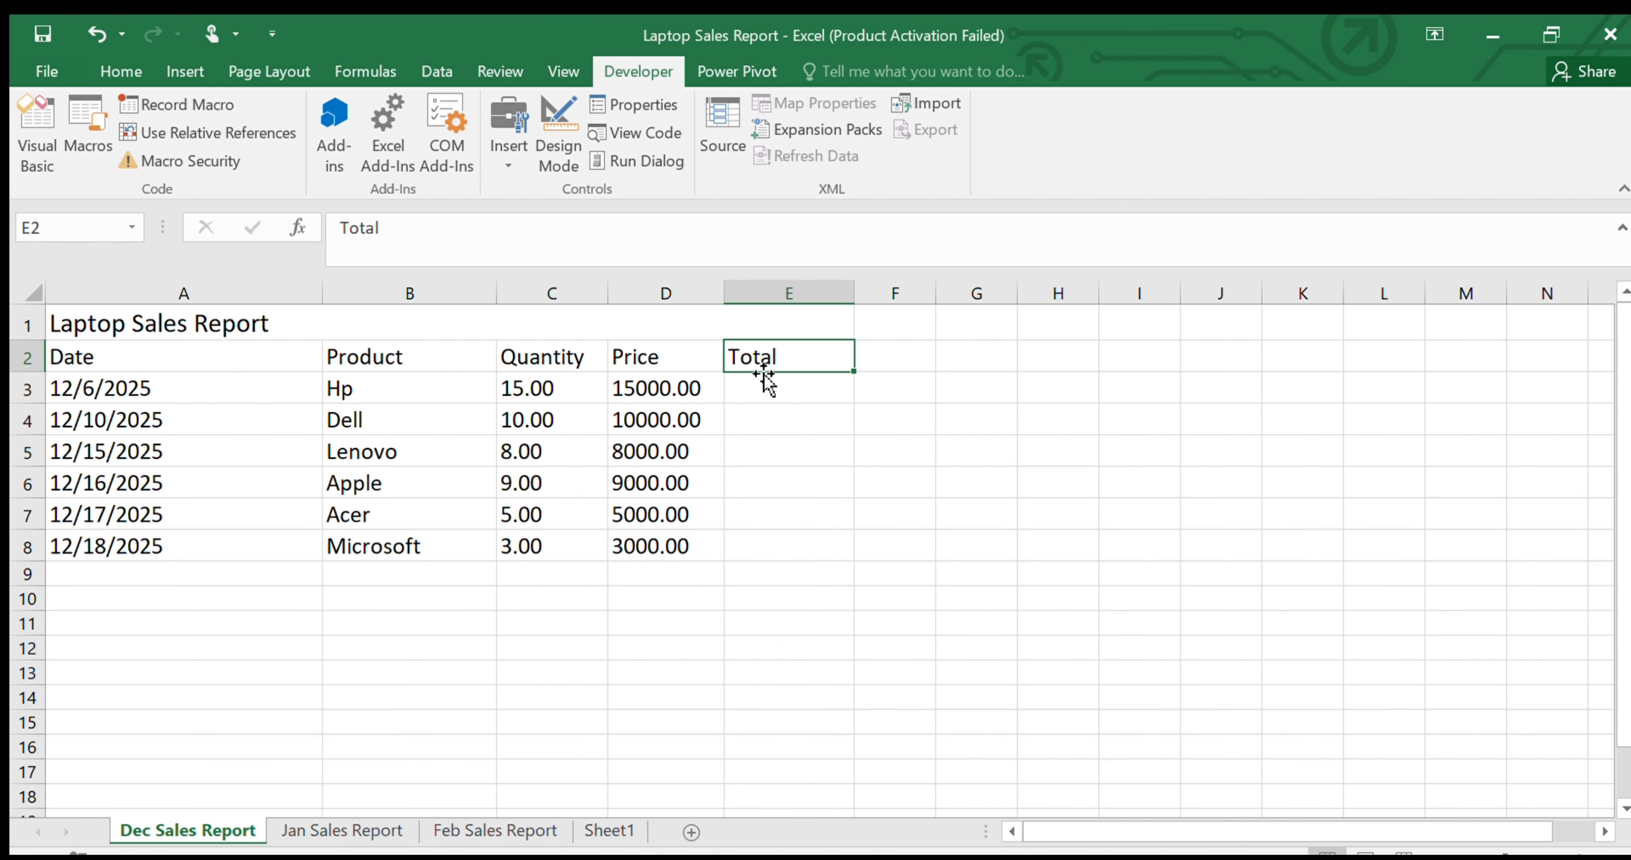
click(621, 391)
click(637, 420)
click(657, 456)
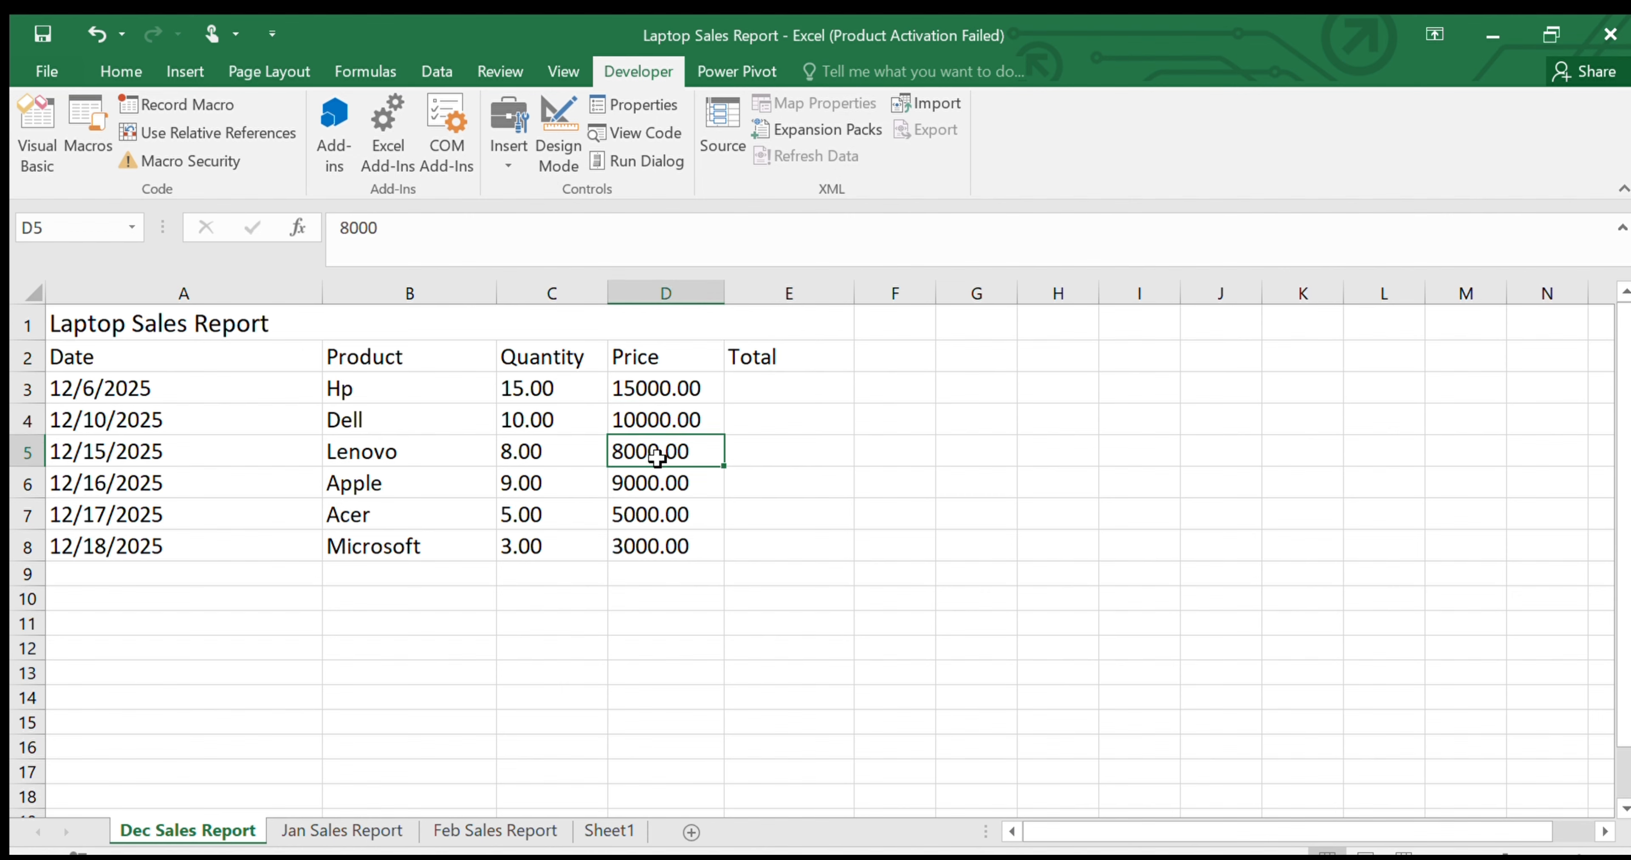
click(659, 484)
click(662, 514)
click(664, 548)
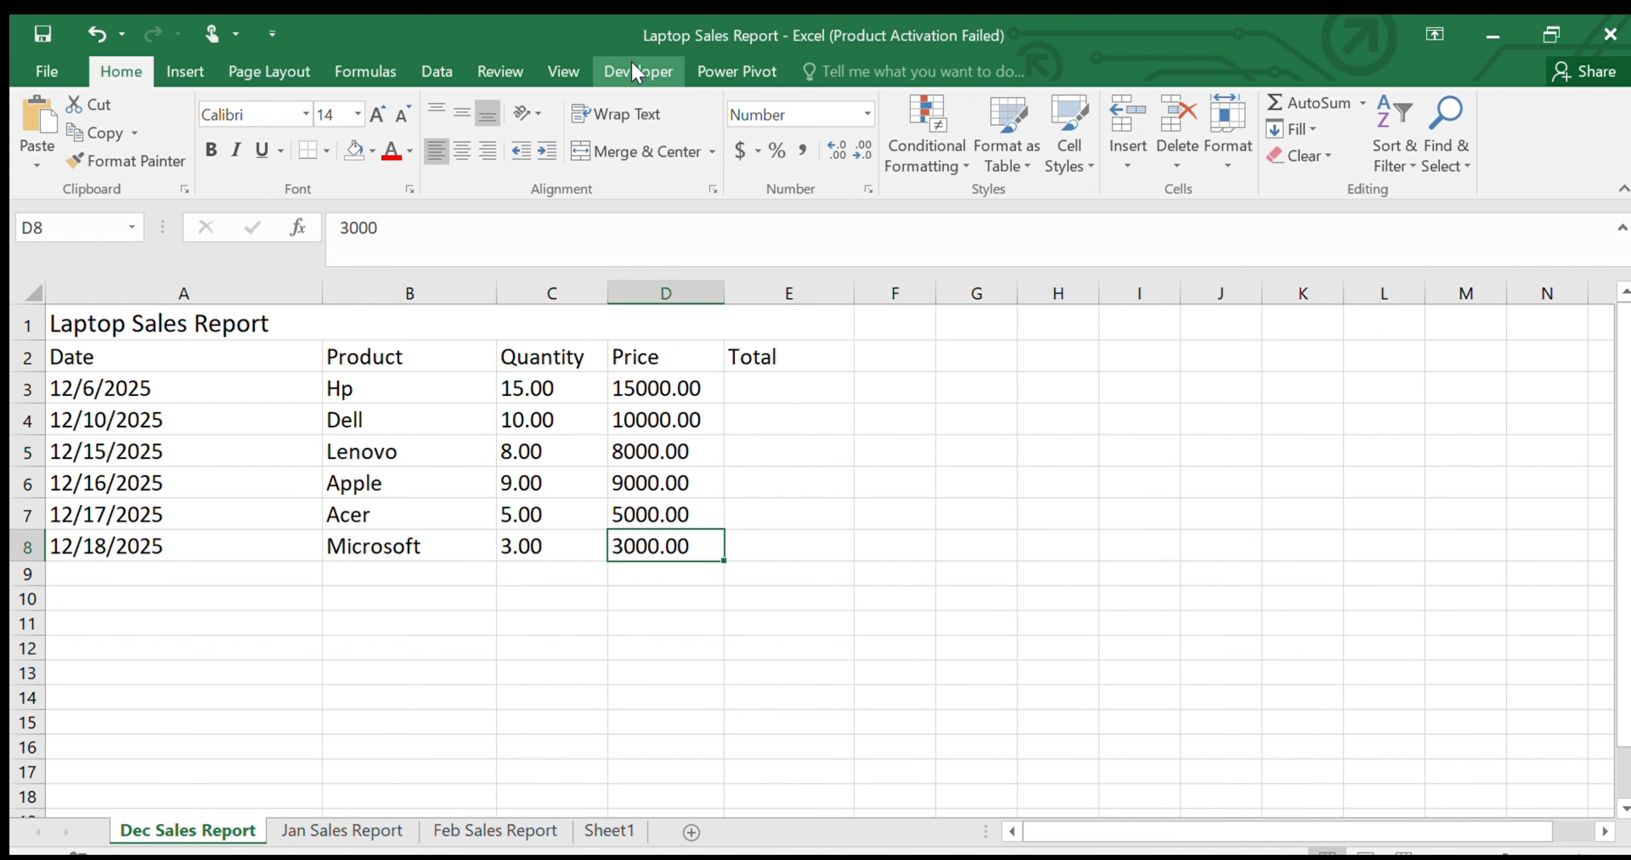
Start recording a macro named Auto_Sales_Report, stored in This Workbook
click(637, 72)
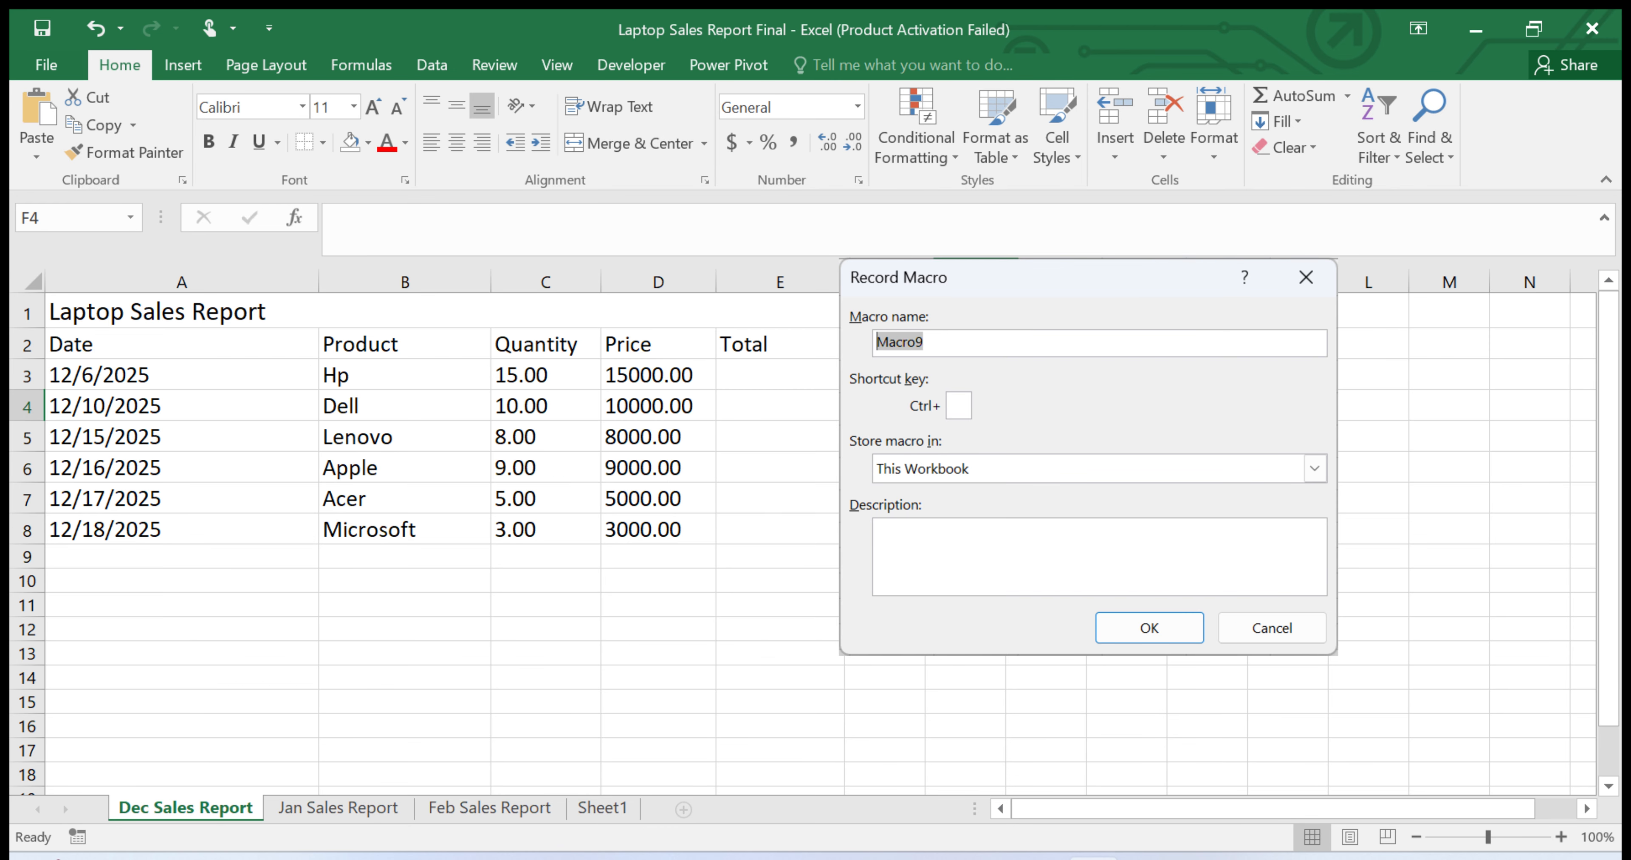
text(Auto_Sa)
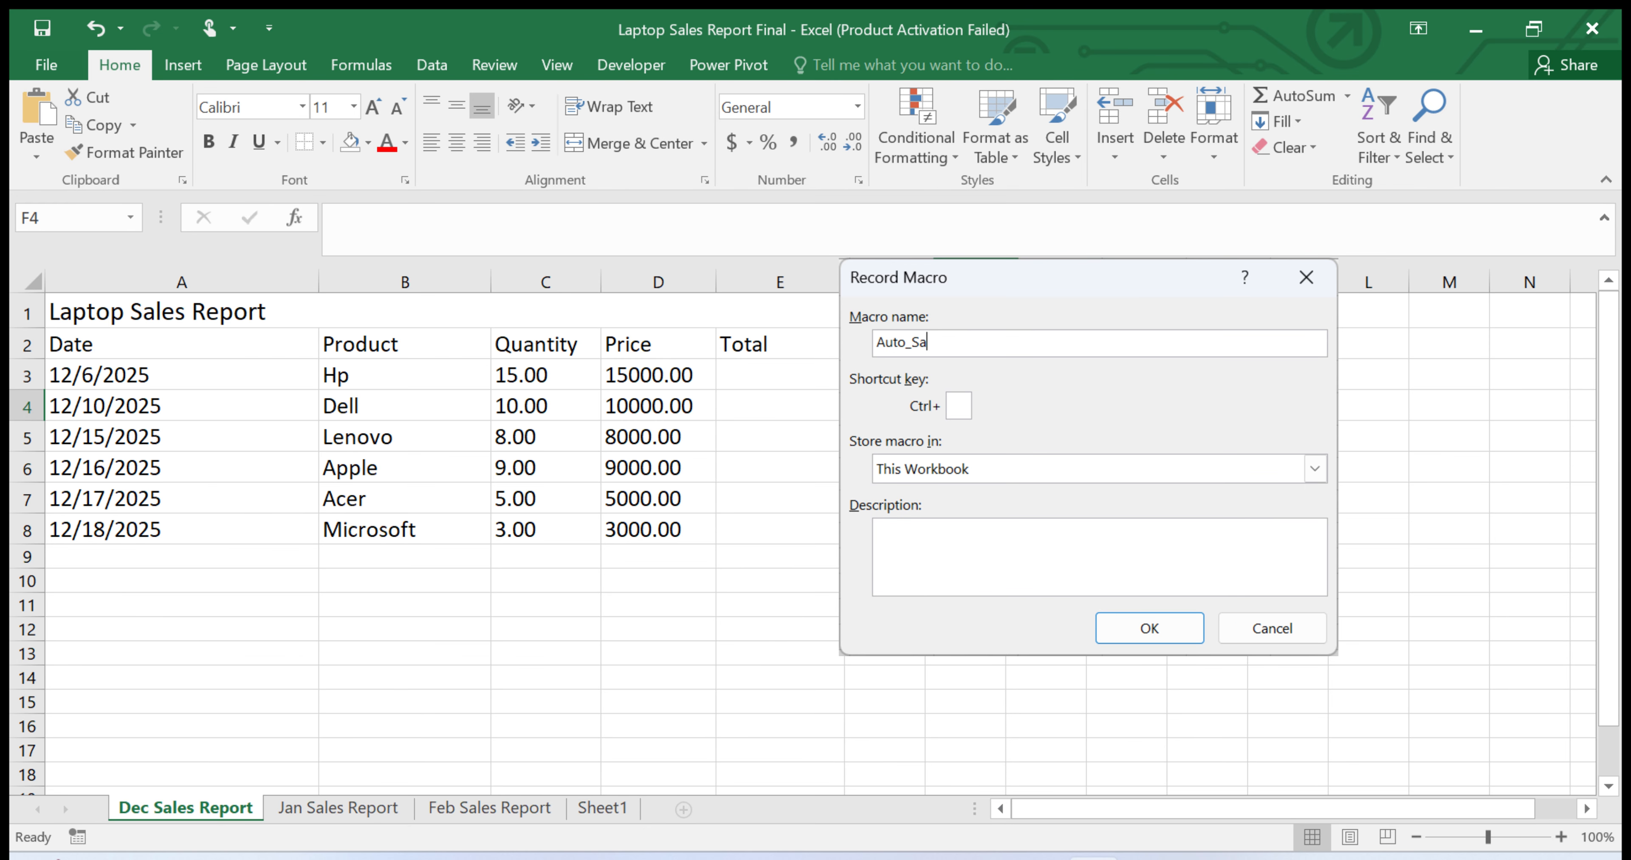
text(les_Report)
click(1315, 469)
click(1089, 531)
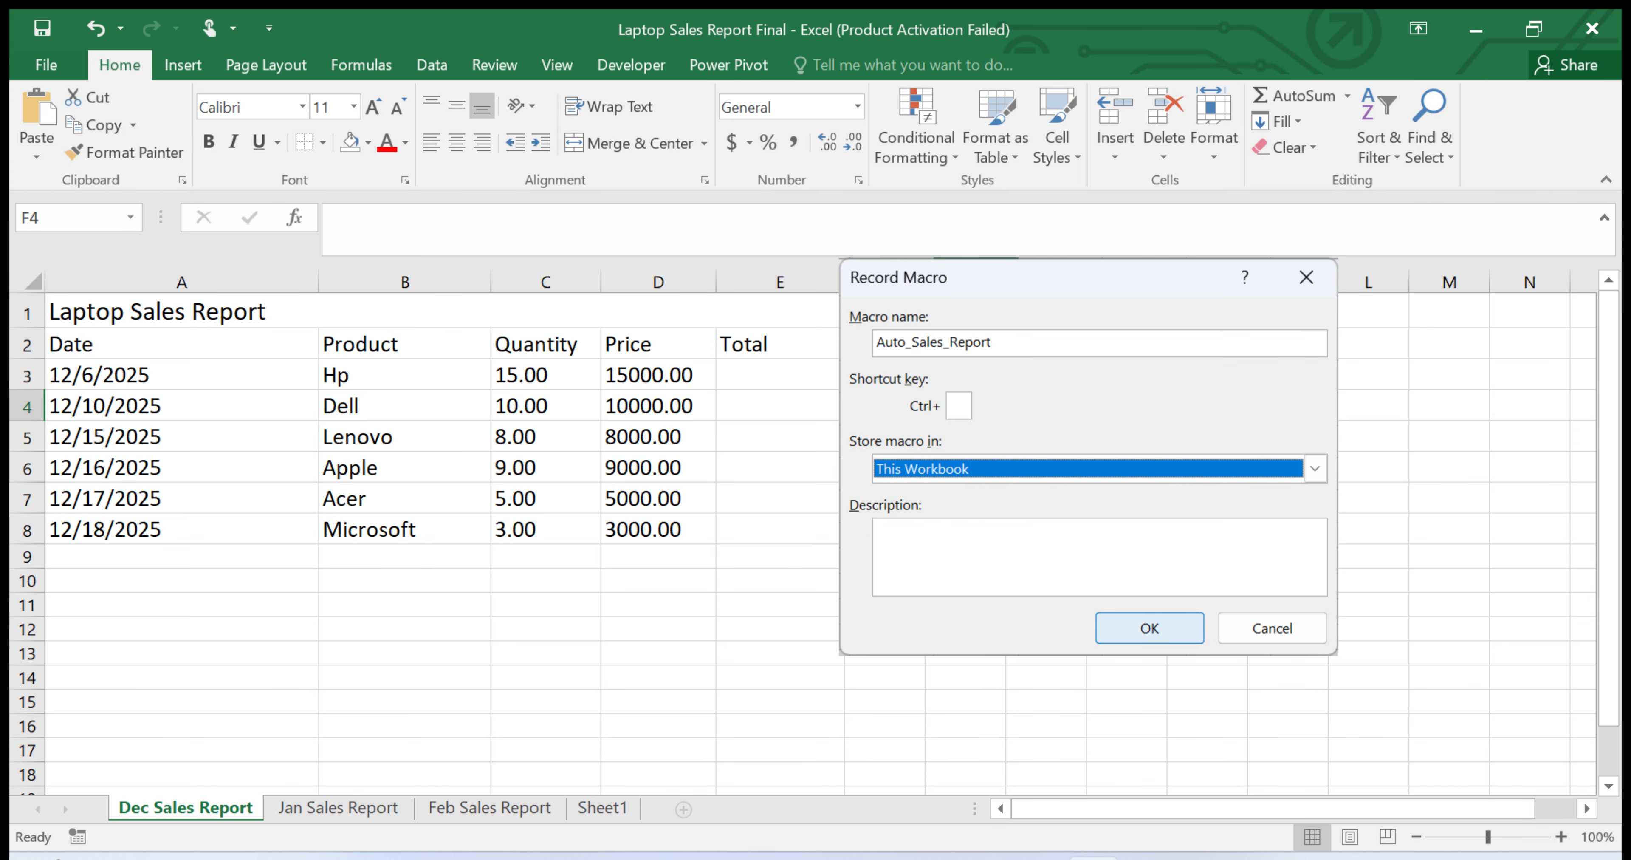
click(1150, 629)
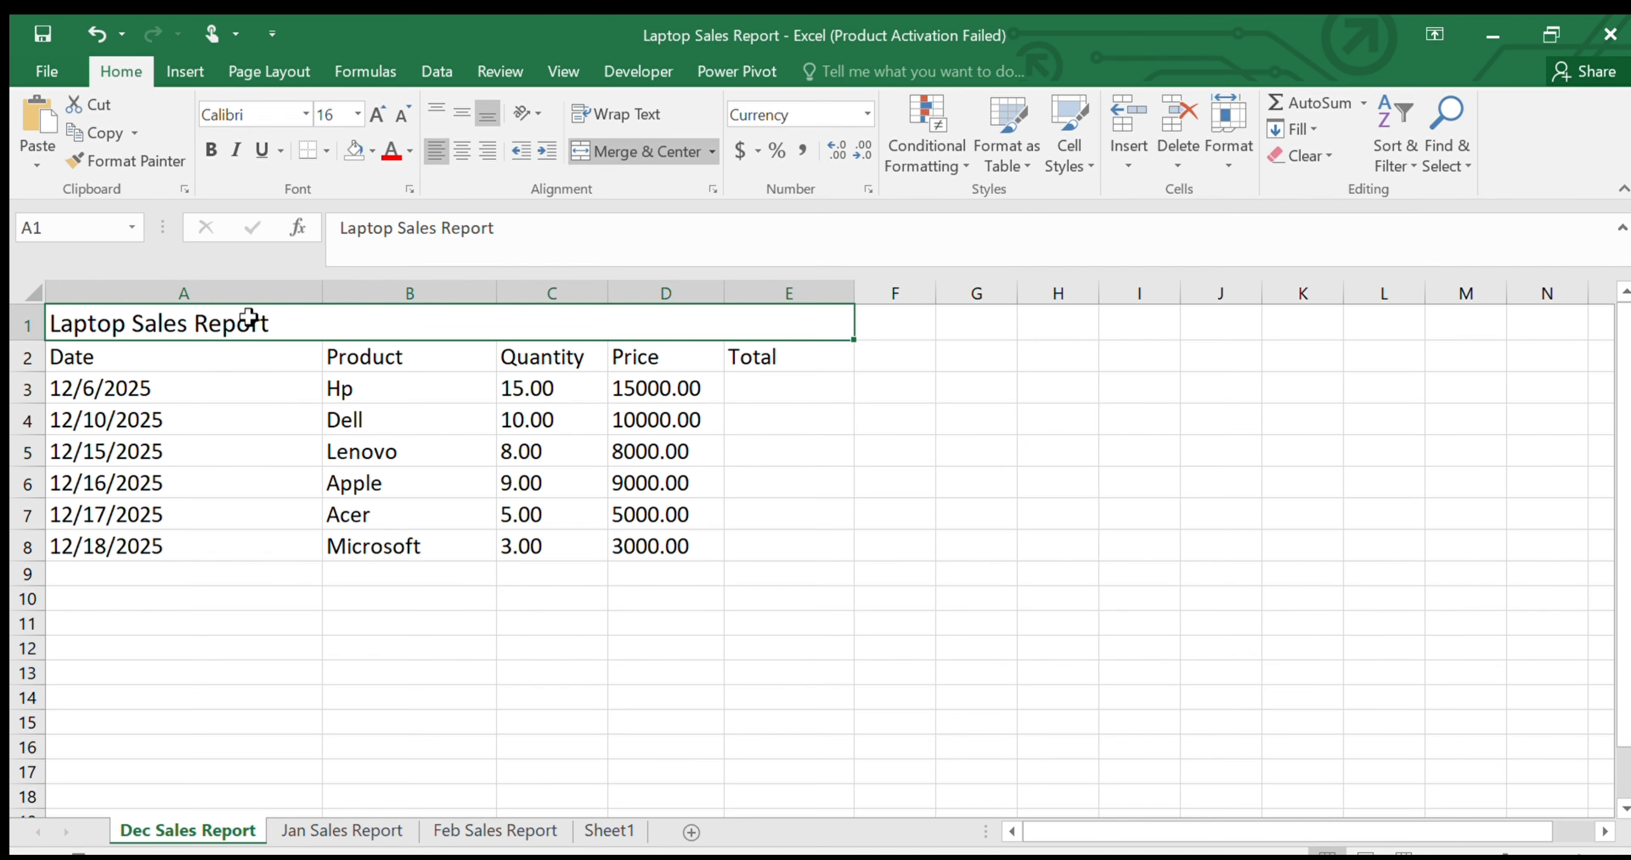
Make the title and header rows A1:E2 bold and fill them with light blue
drag(248, 320, 257, 356)
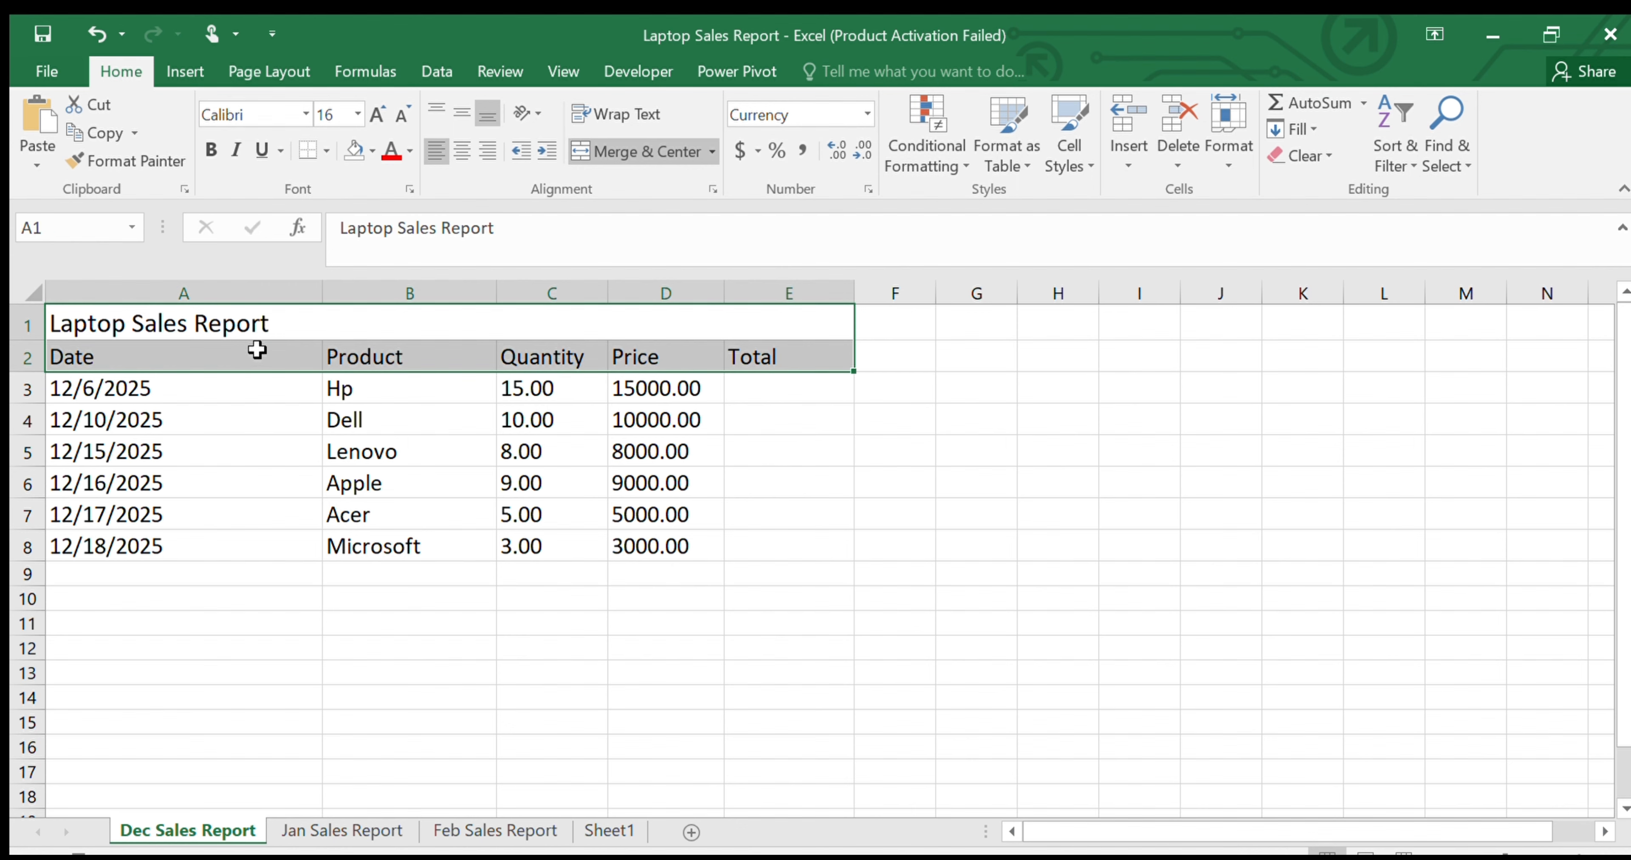
click(209, 151)
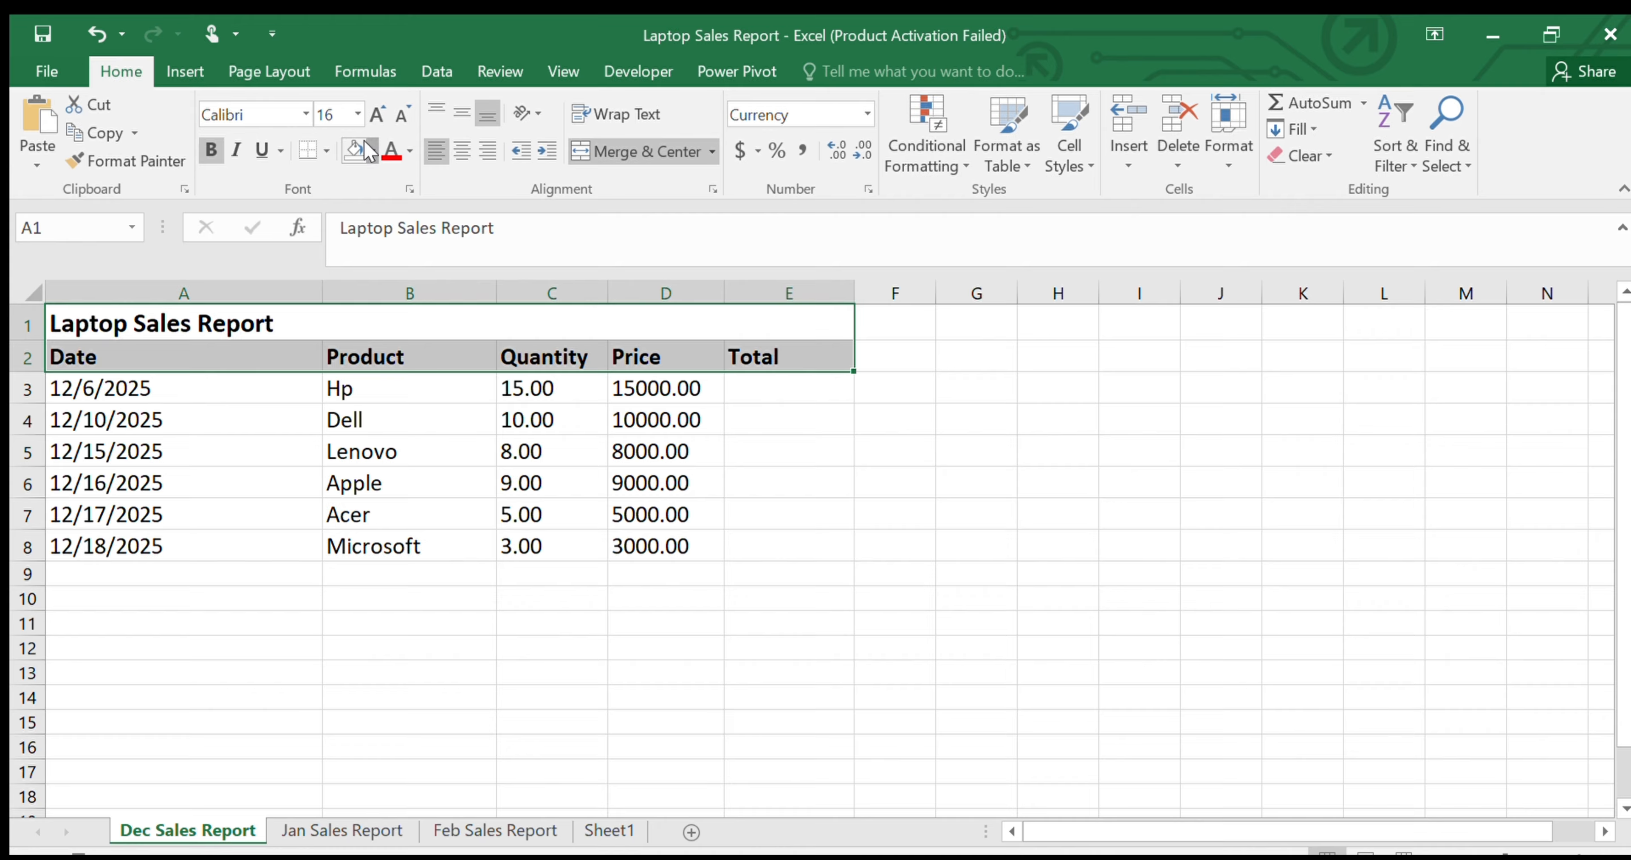
click(419, 248)
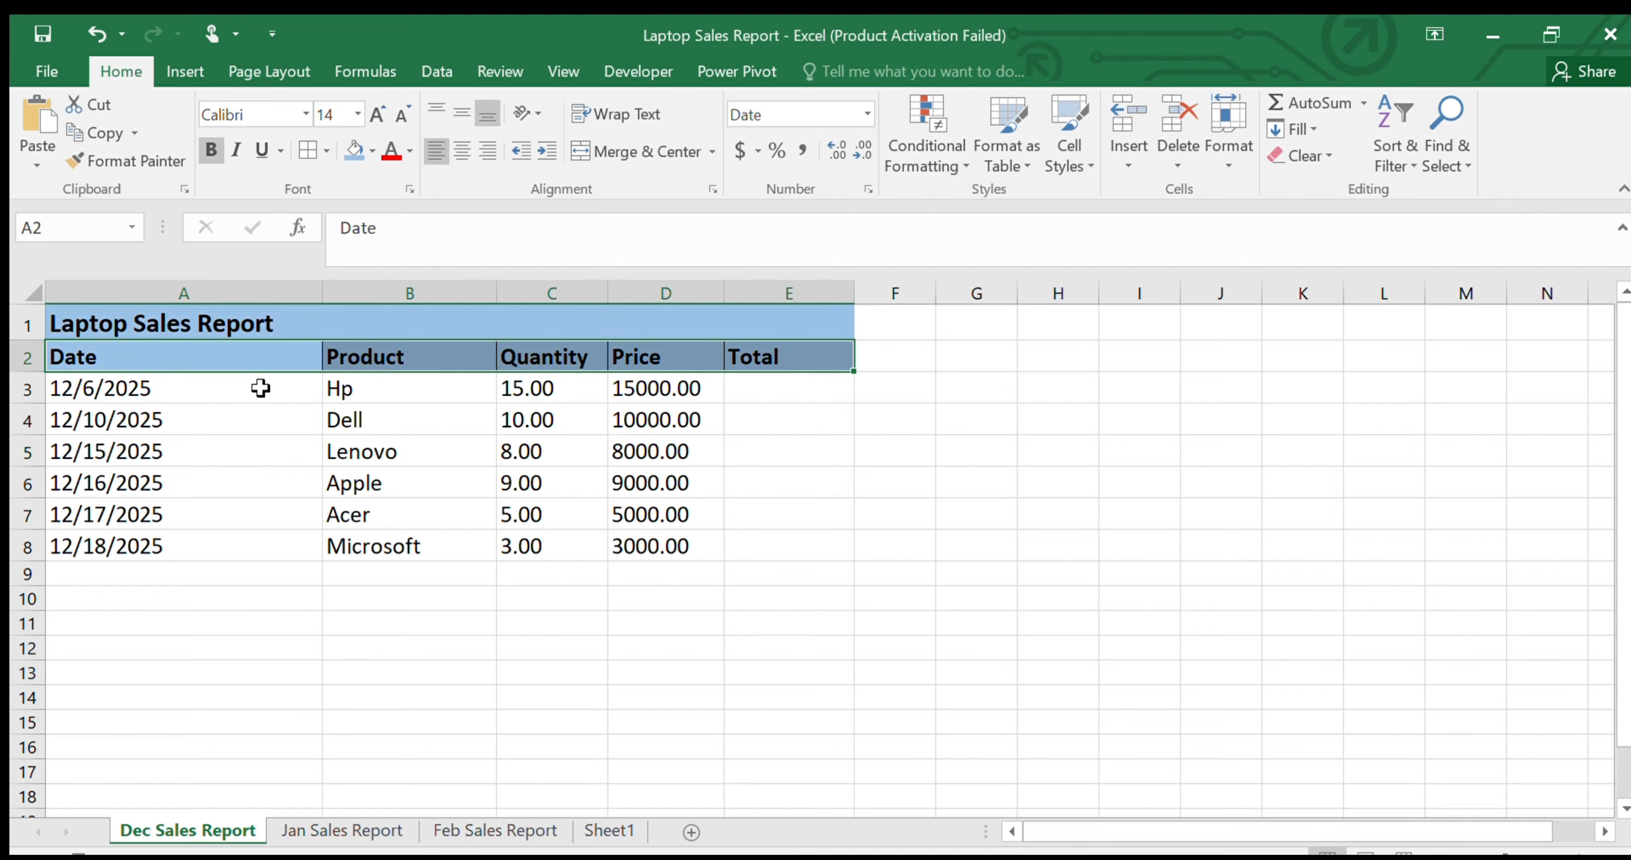
Add all borders to the table from the header row down and center the contents of A1:E8
drag(262, 391, 794, 562)
drag(171, 320, 668, 548)
click(456, 153)
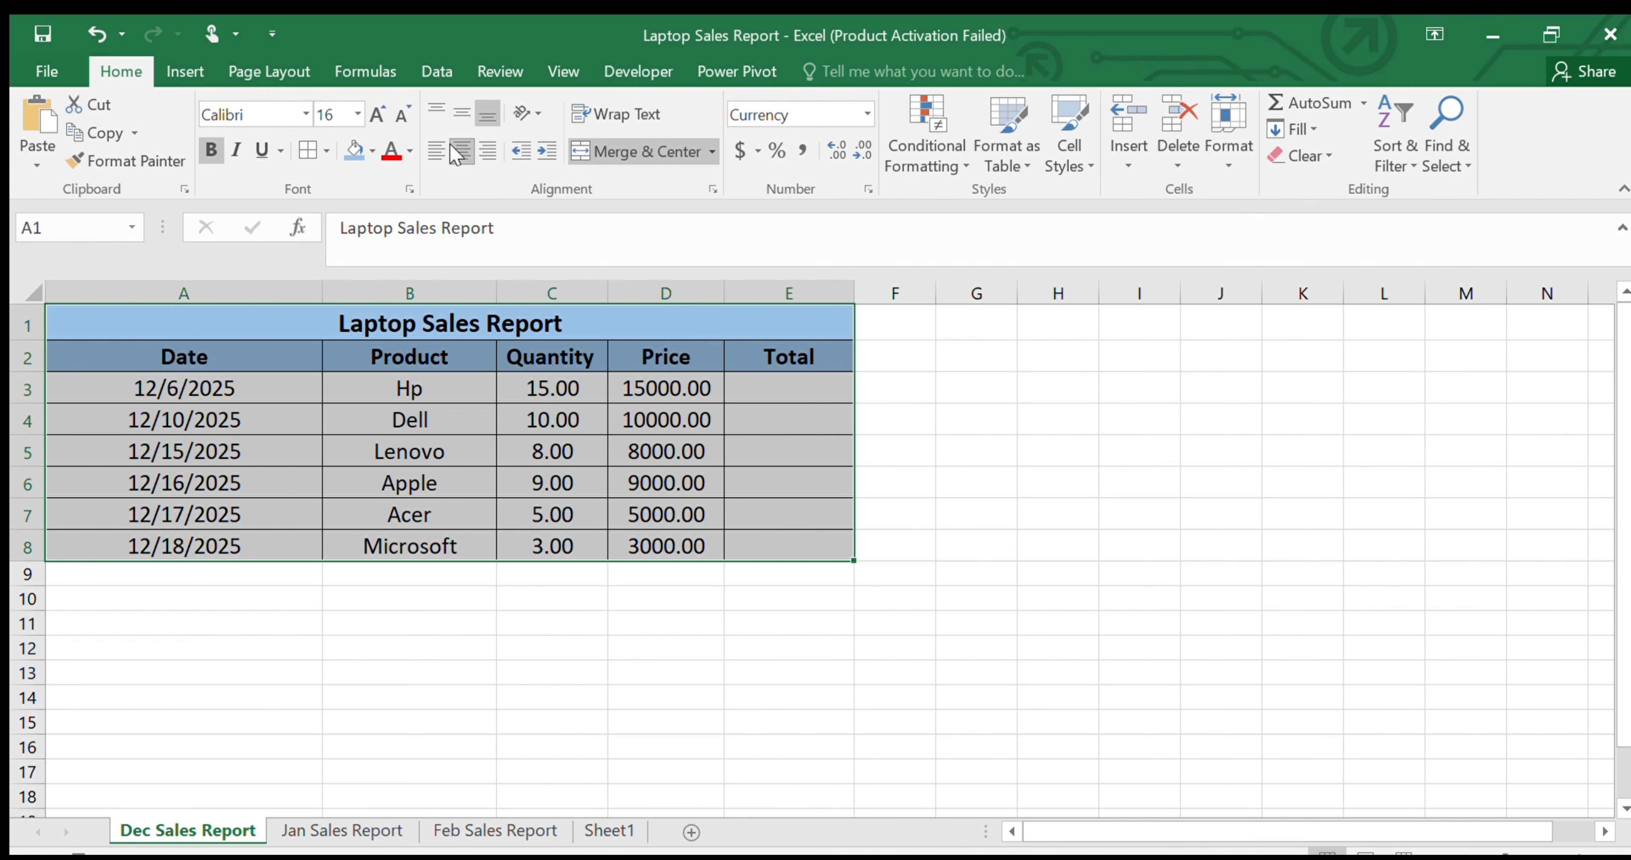
click(443, 420)
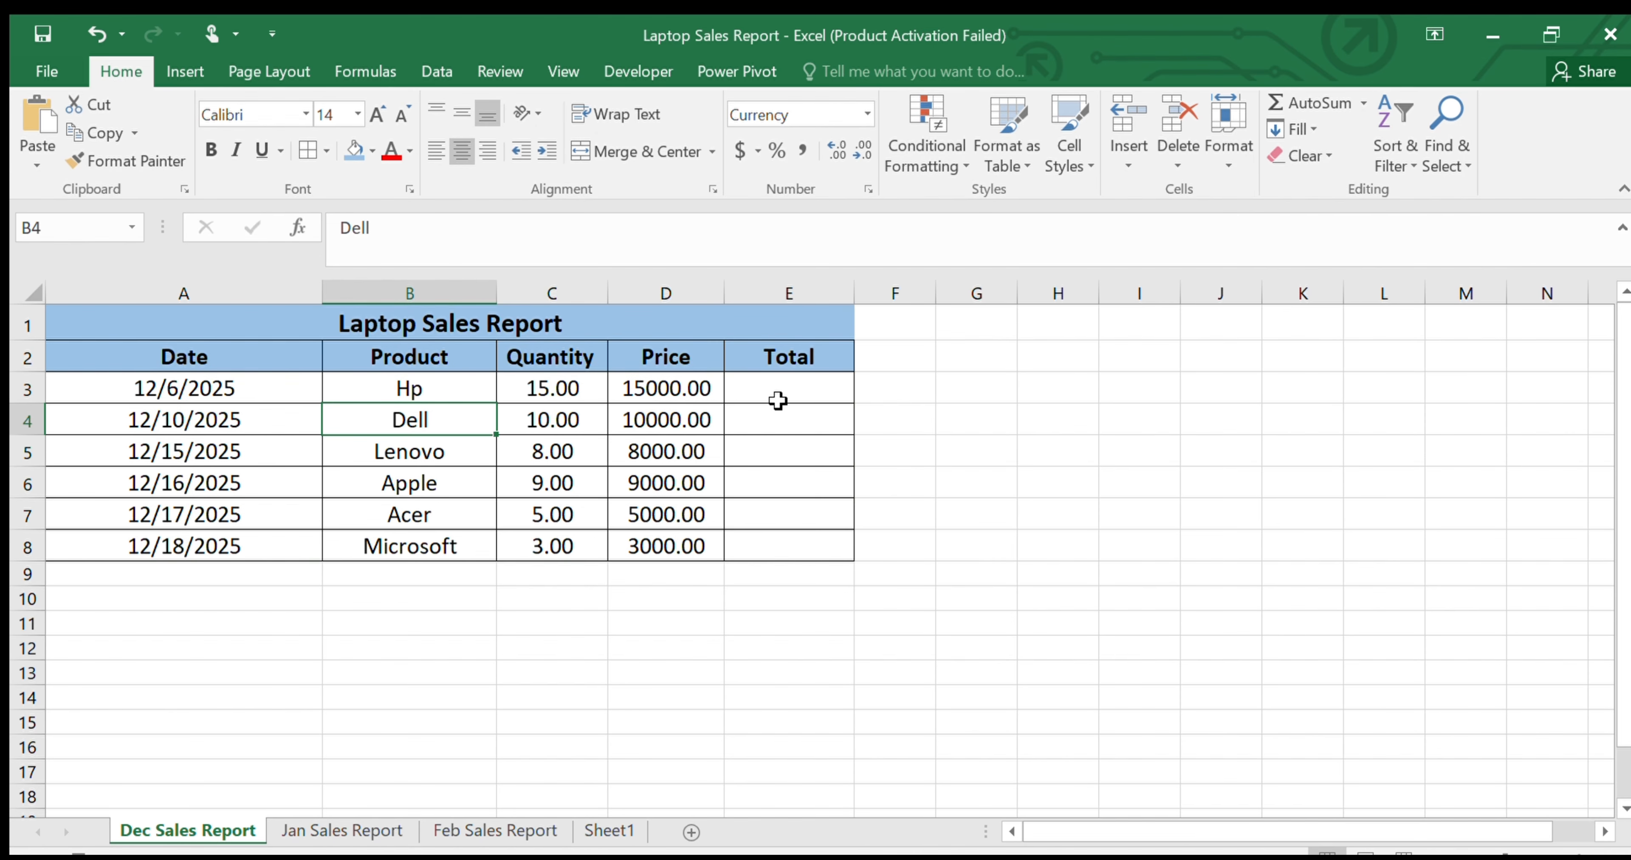
Calculate the first product's total in E3 with =C3*D3 and fill the formula down to E8
click(799, 394)
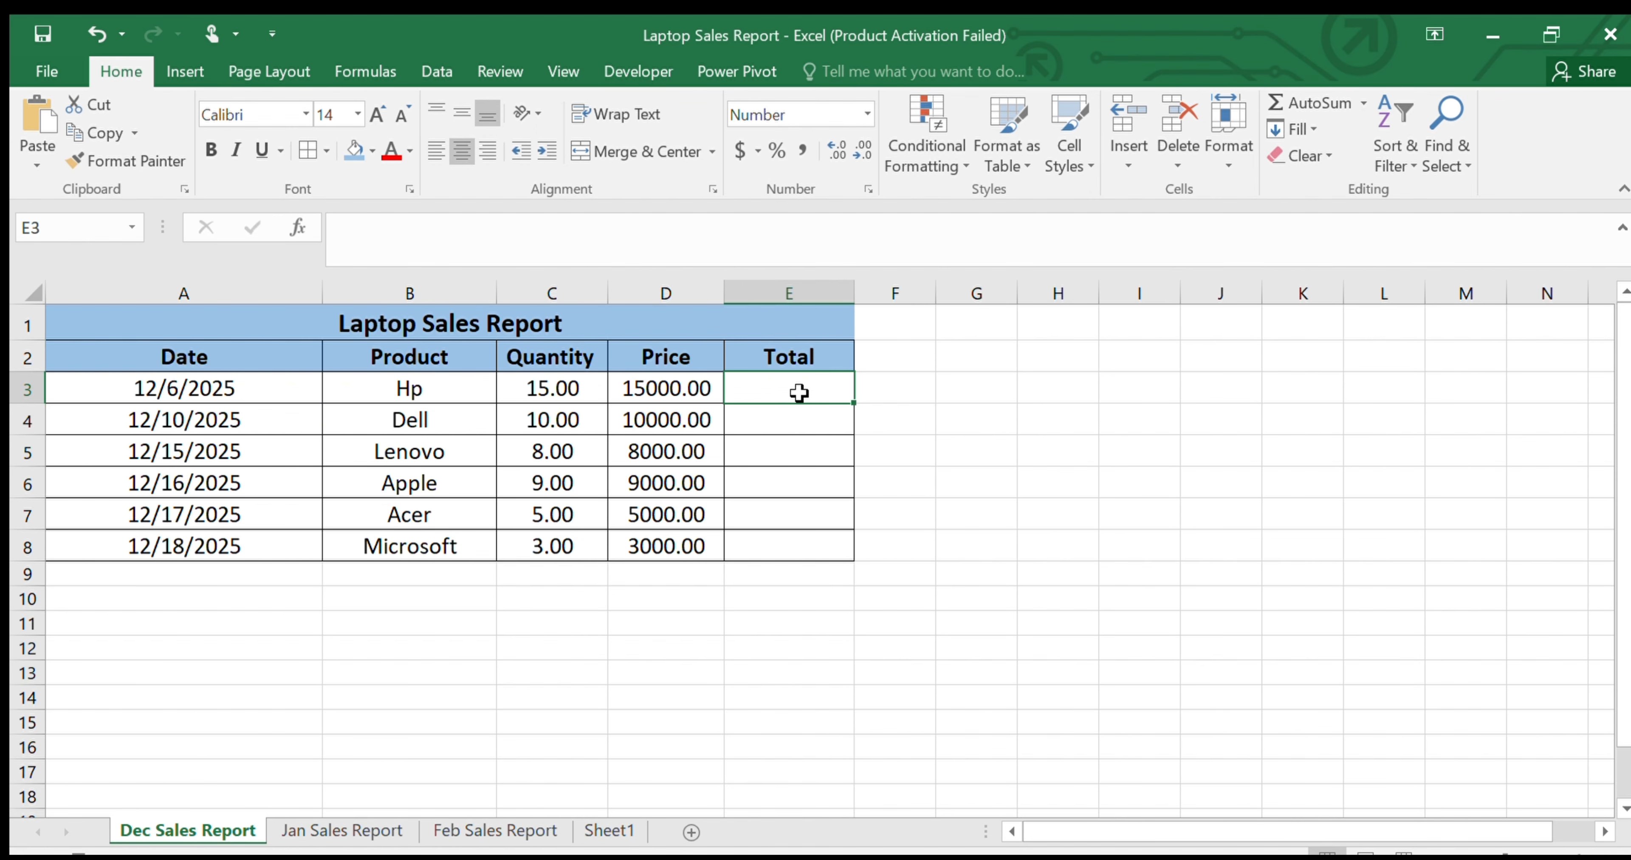
text(=)
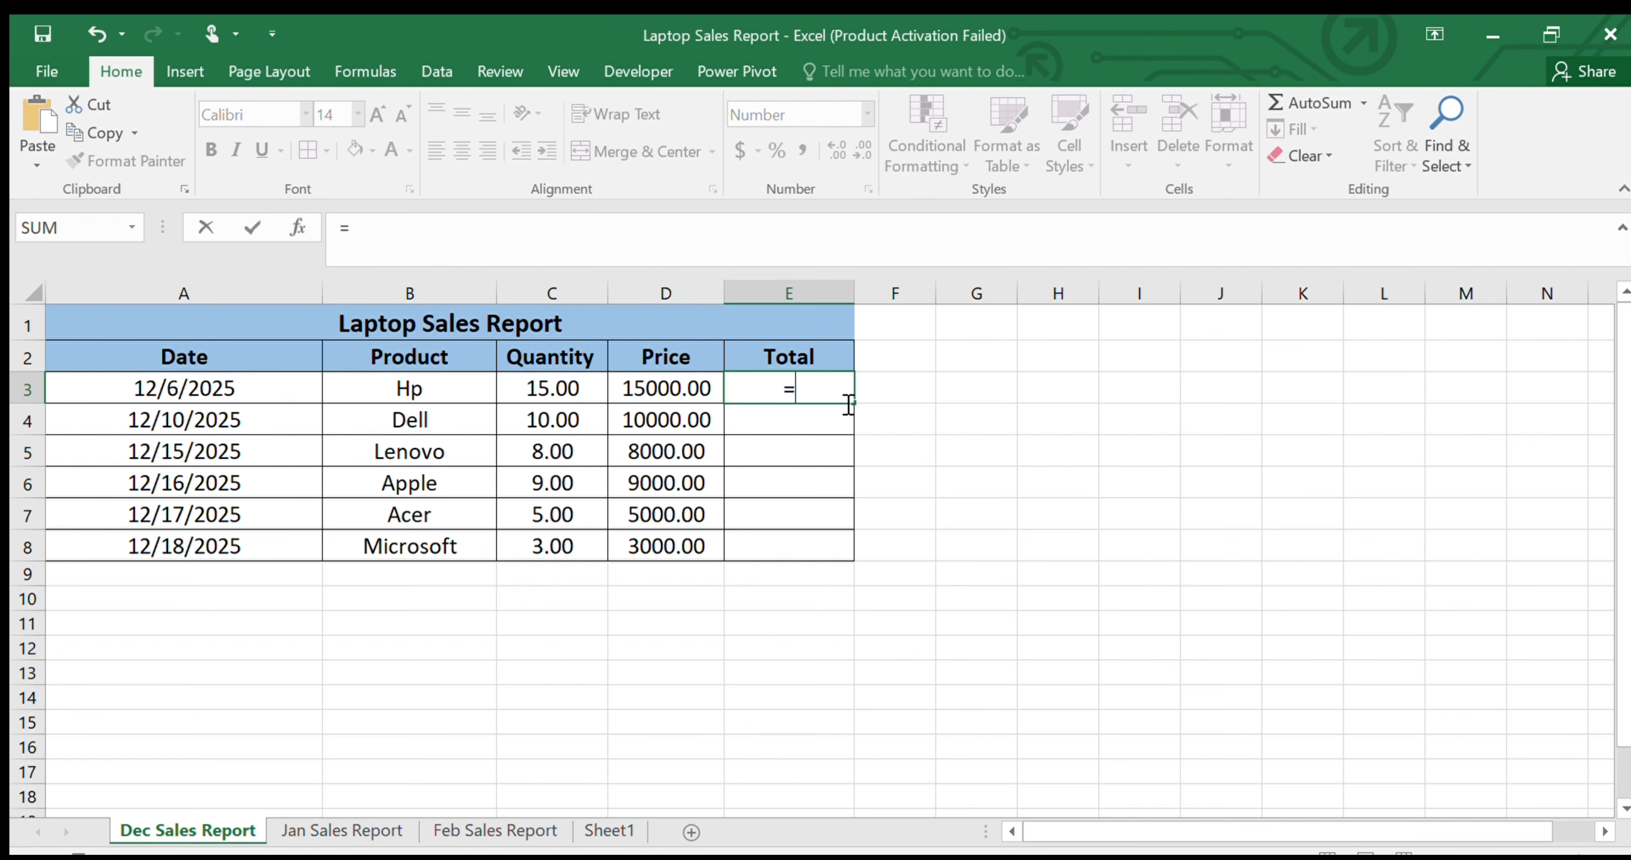
click(548, 378)
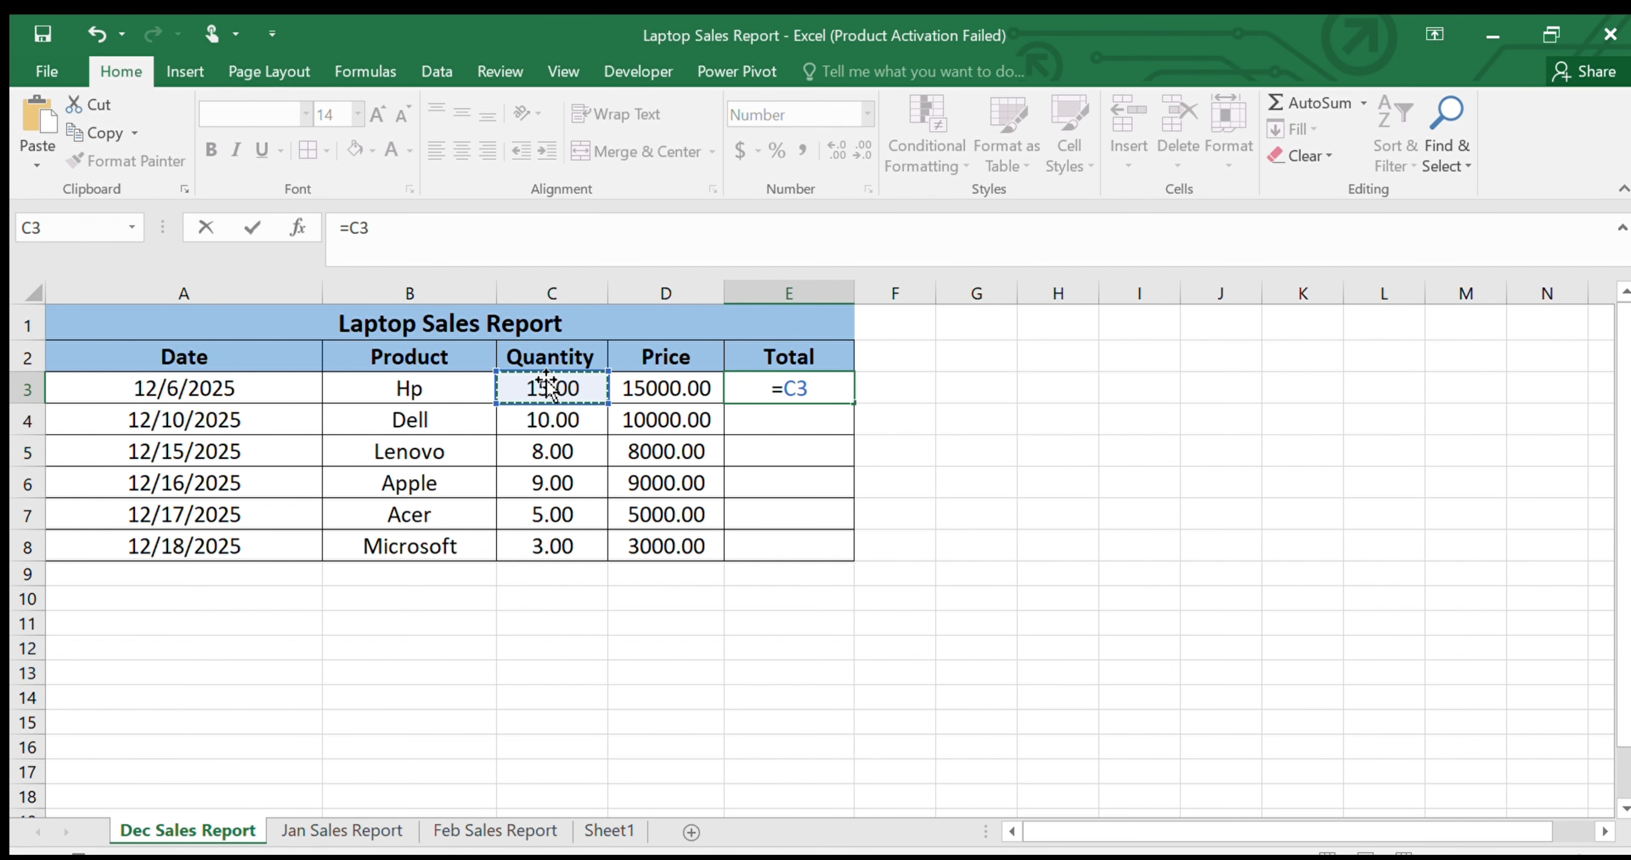
text(*)
click(678, 378)
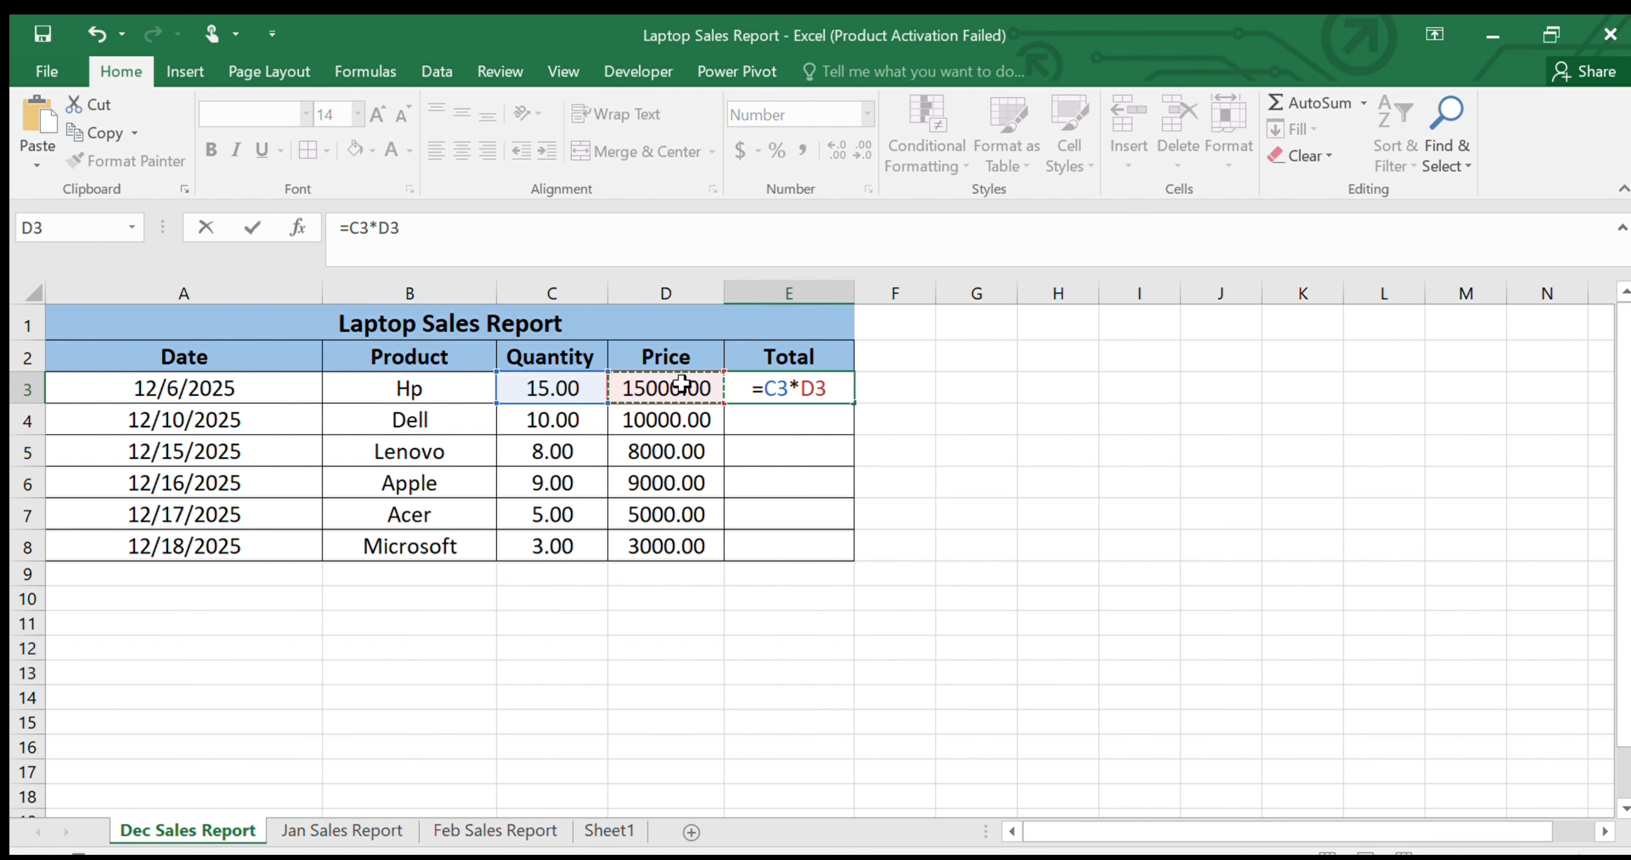
key(Return)
click(824, 390)
drag(853, 404, 848, 554)
click(893, 451)
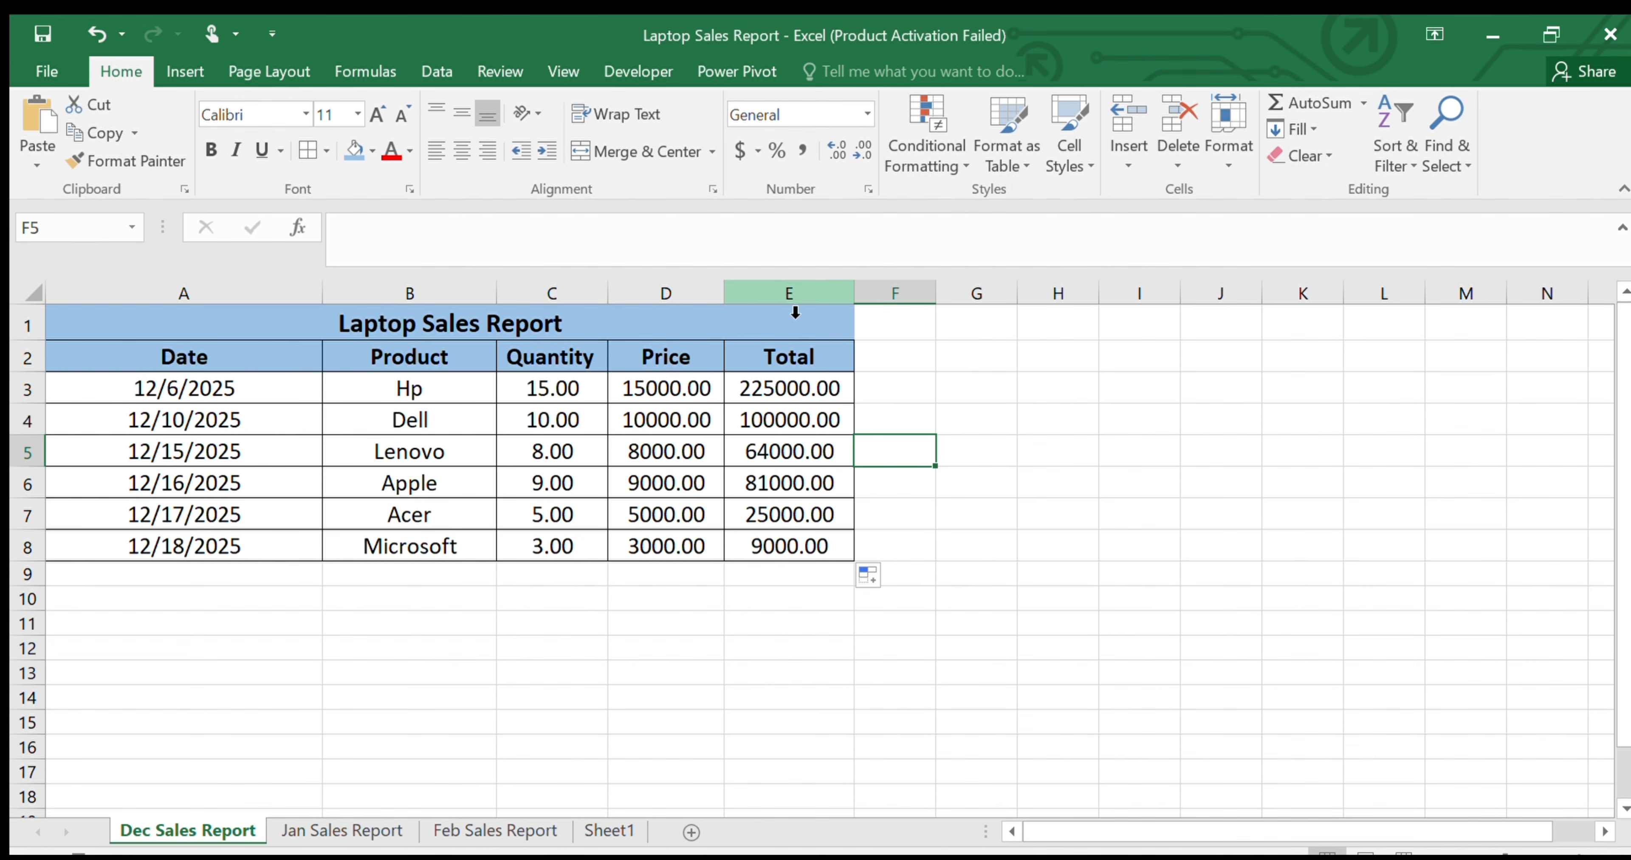
Apply the Currency number format to the Quantity, Price and Total columns
click(795, 303)
click(867, 115)
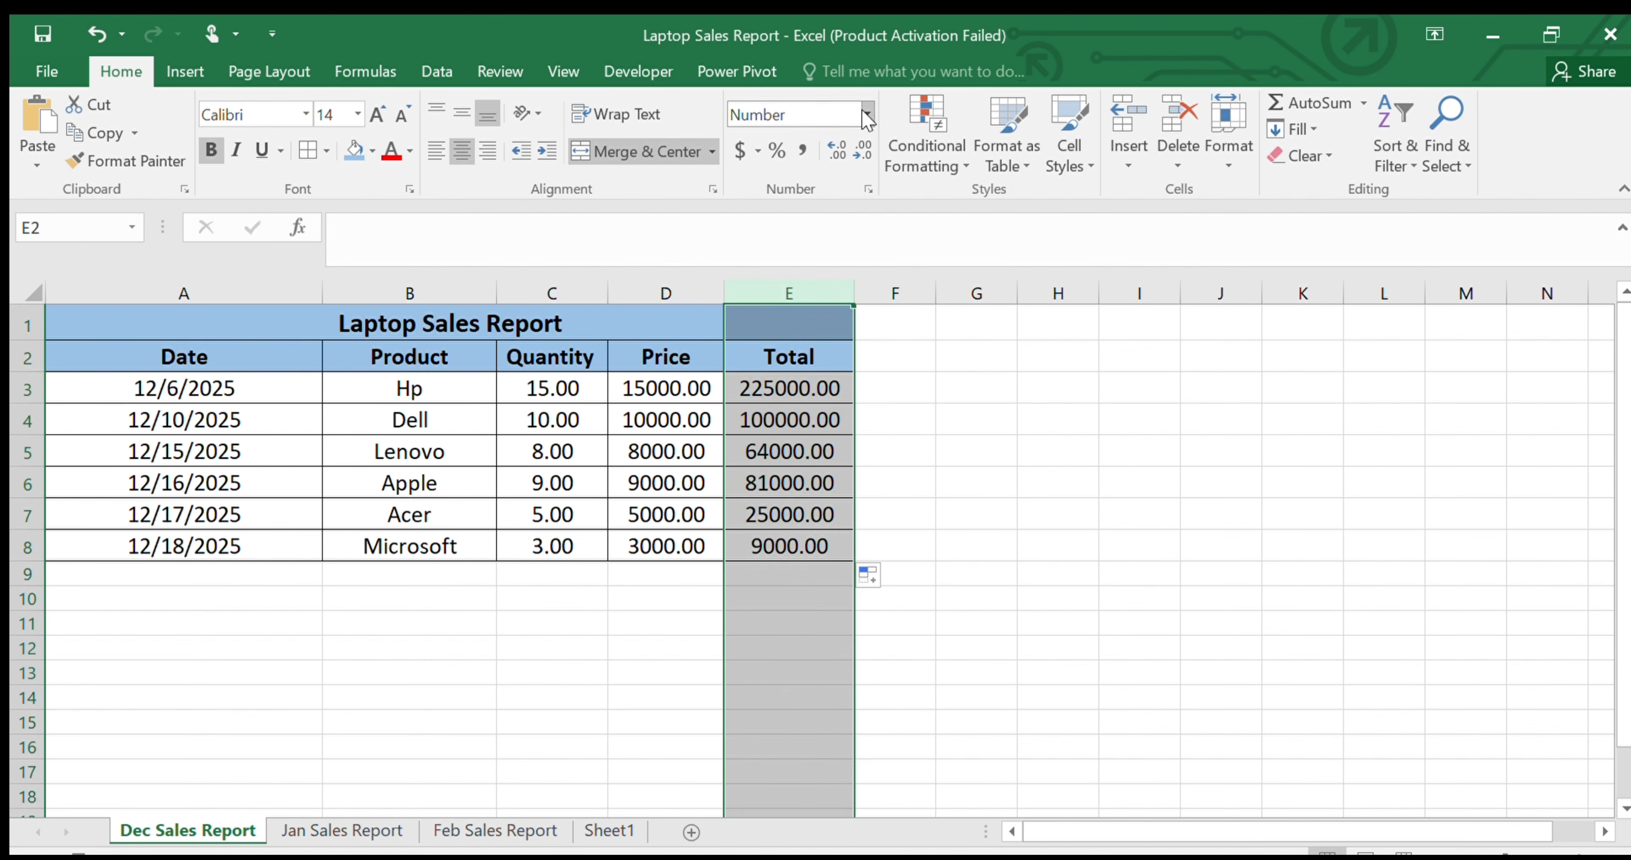
click(803, 259)
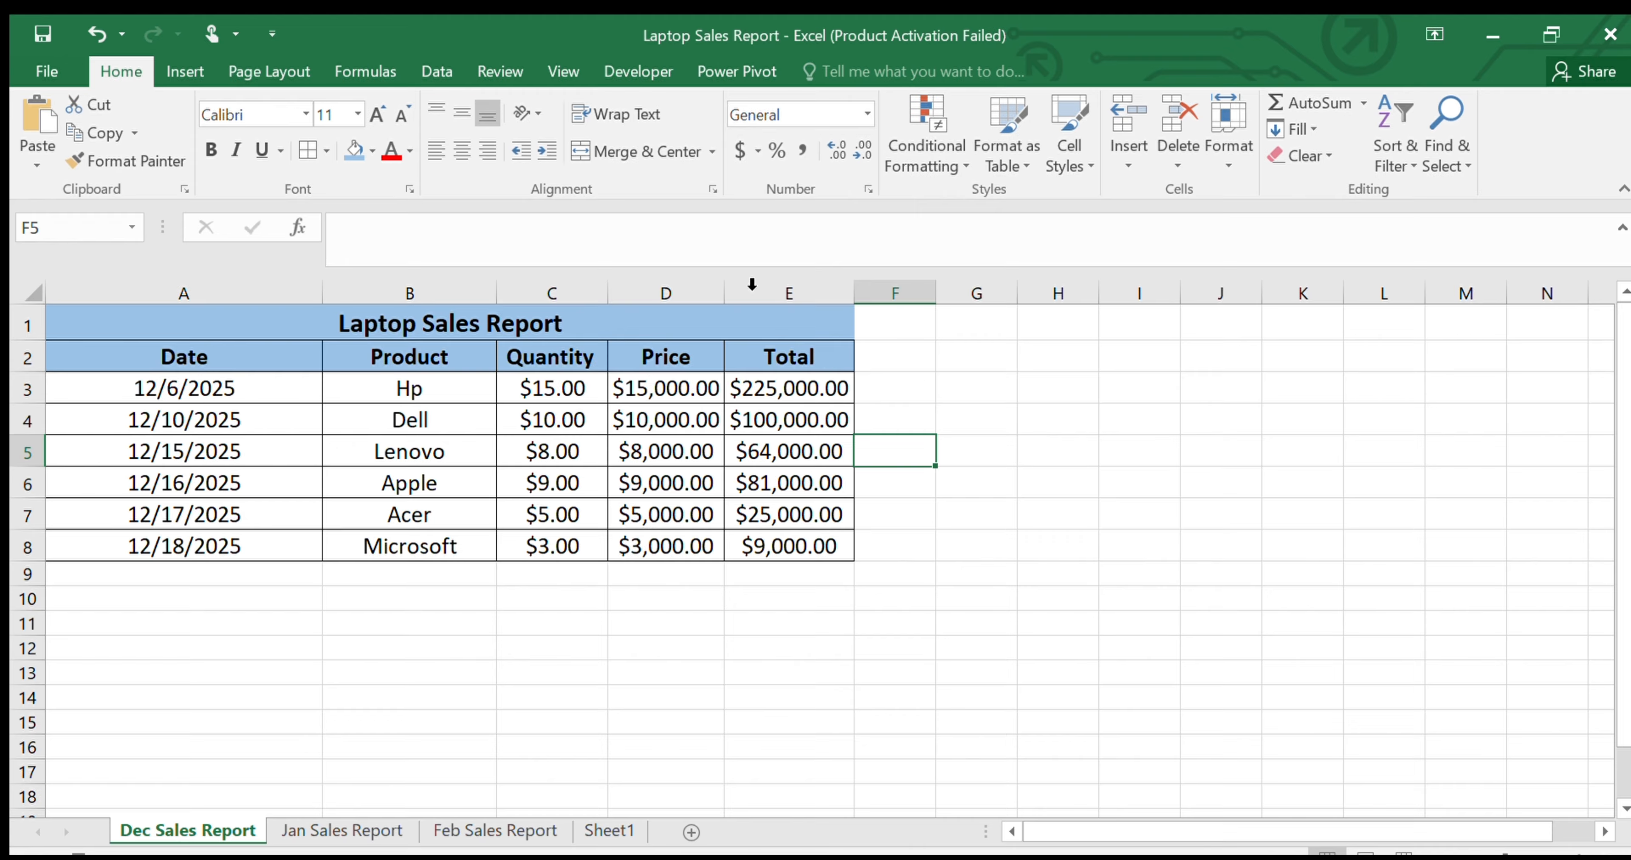
Insert a Clustered Column chart based on the sales table A1:E8
click(185, 75)
click(127, 354)
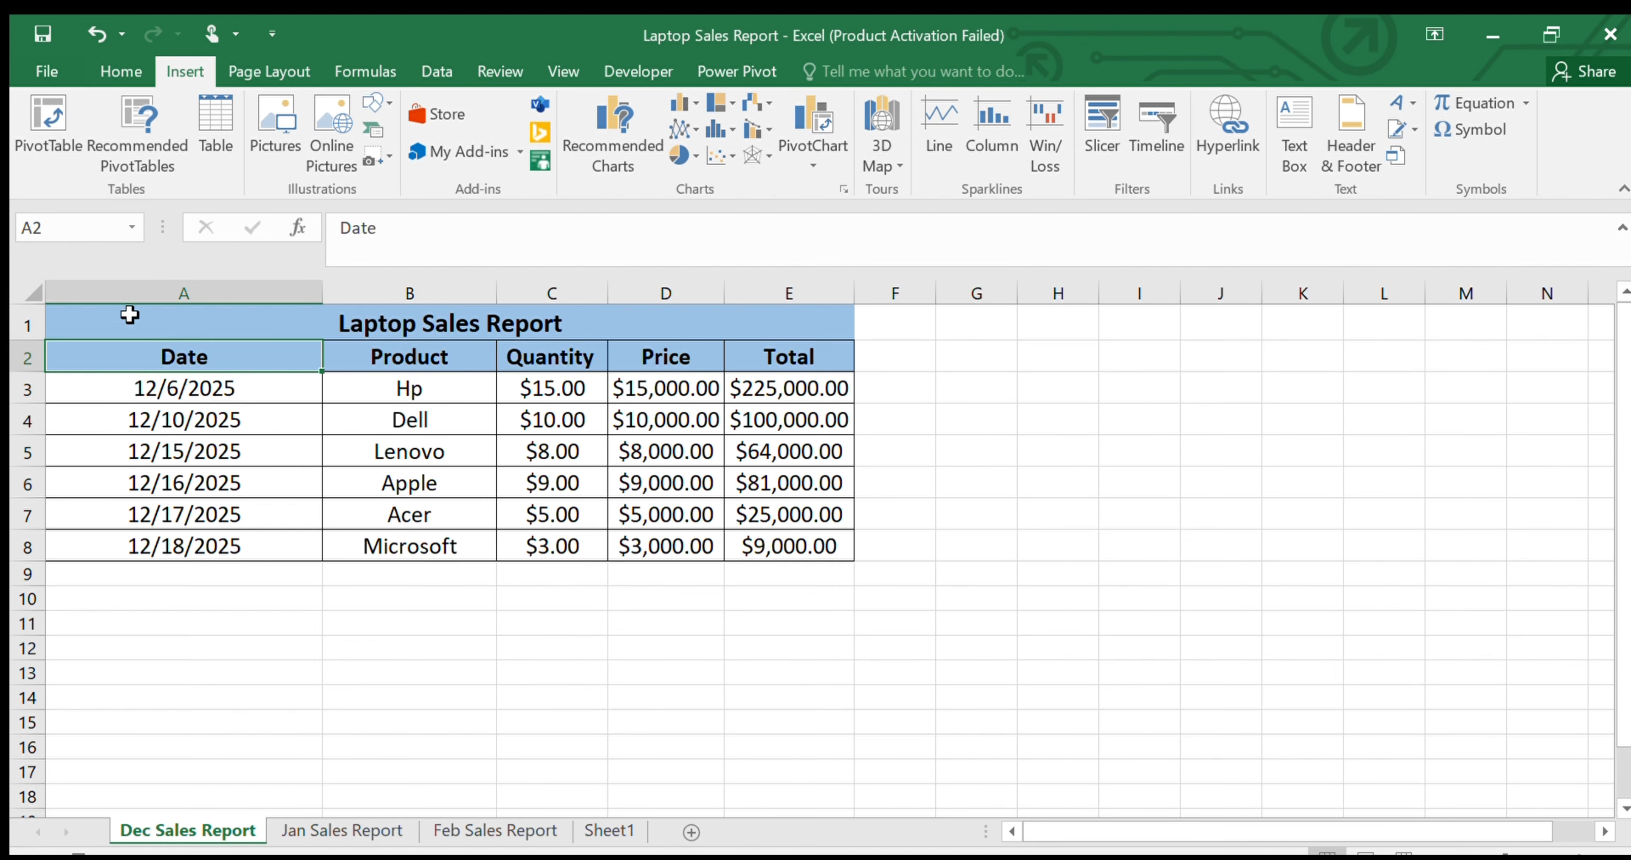
drag(128, 312, 802, 542)
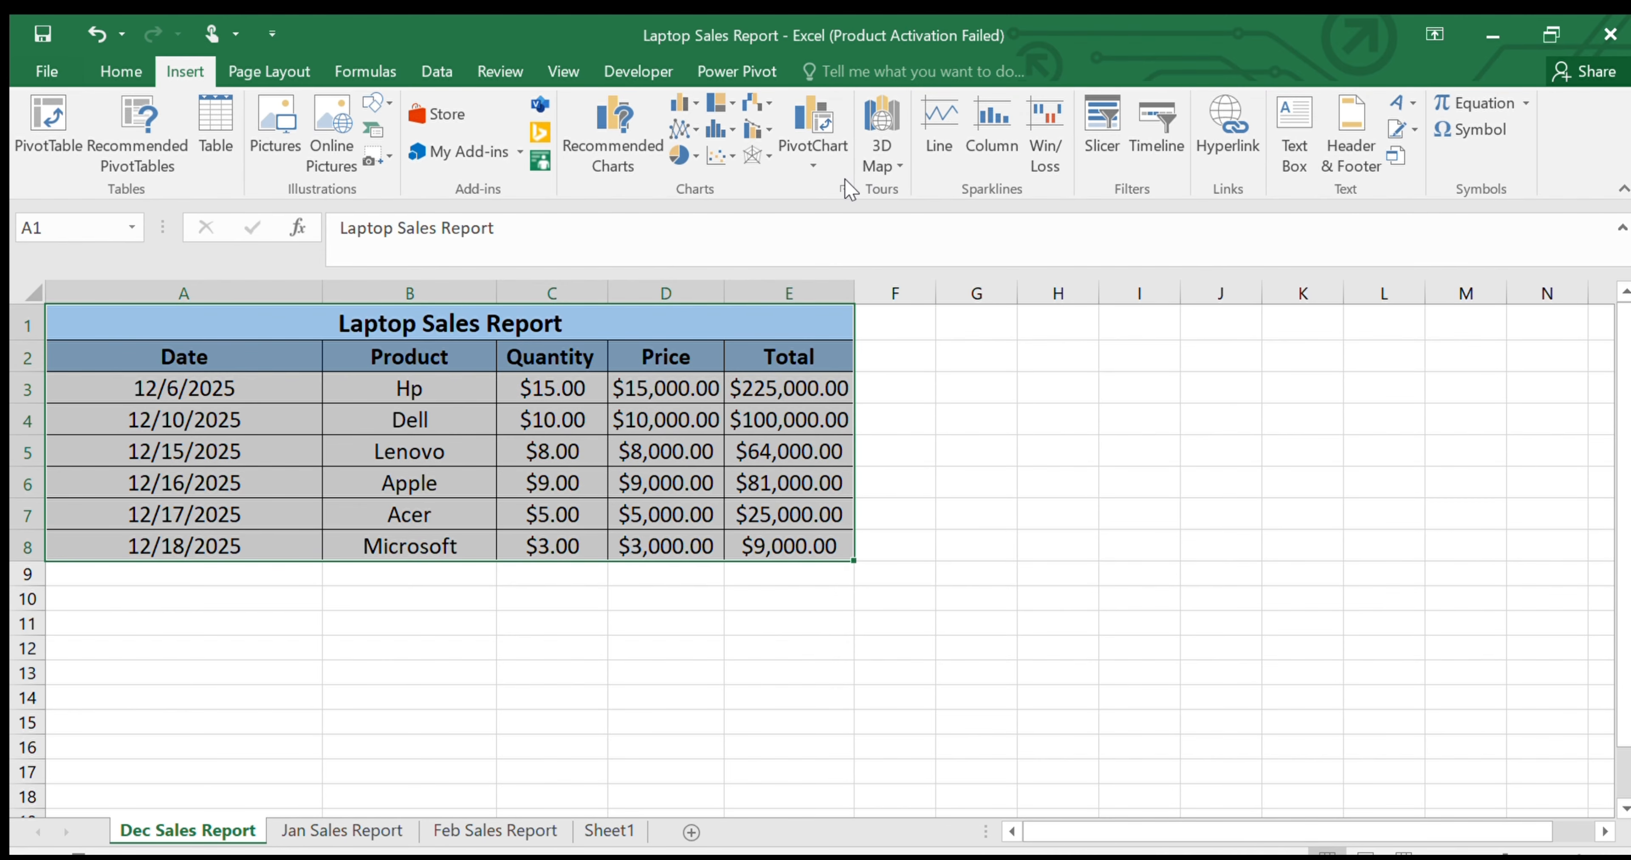
click(844, 189)
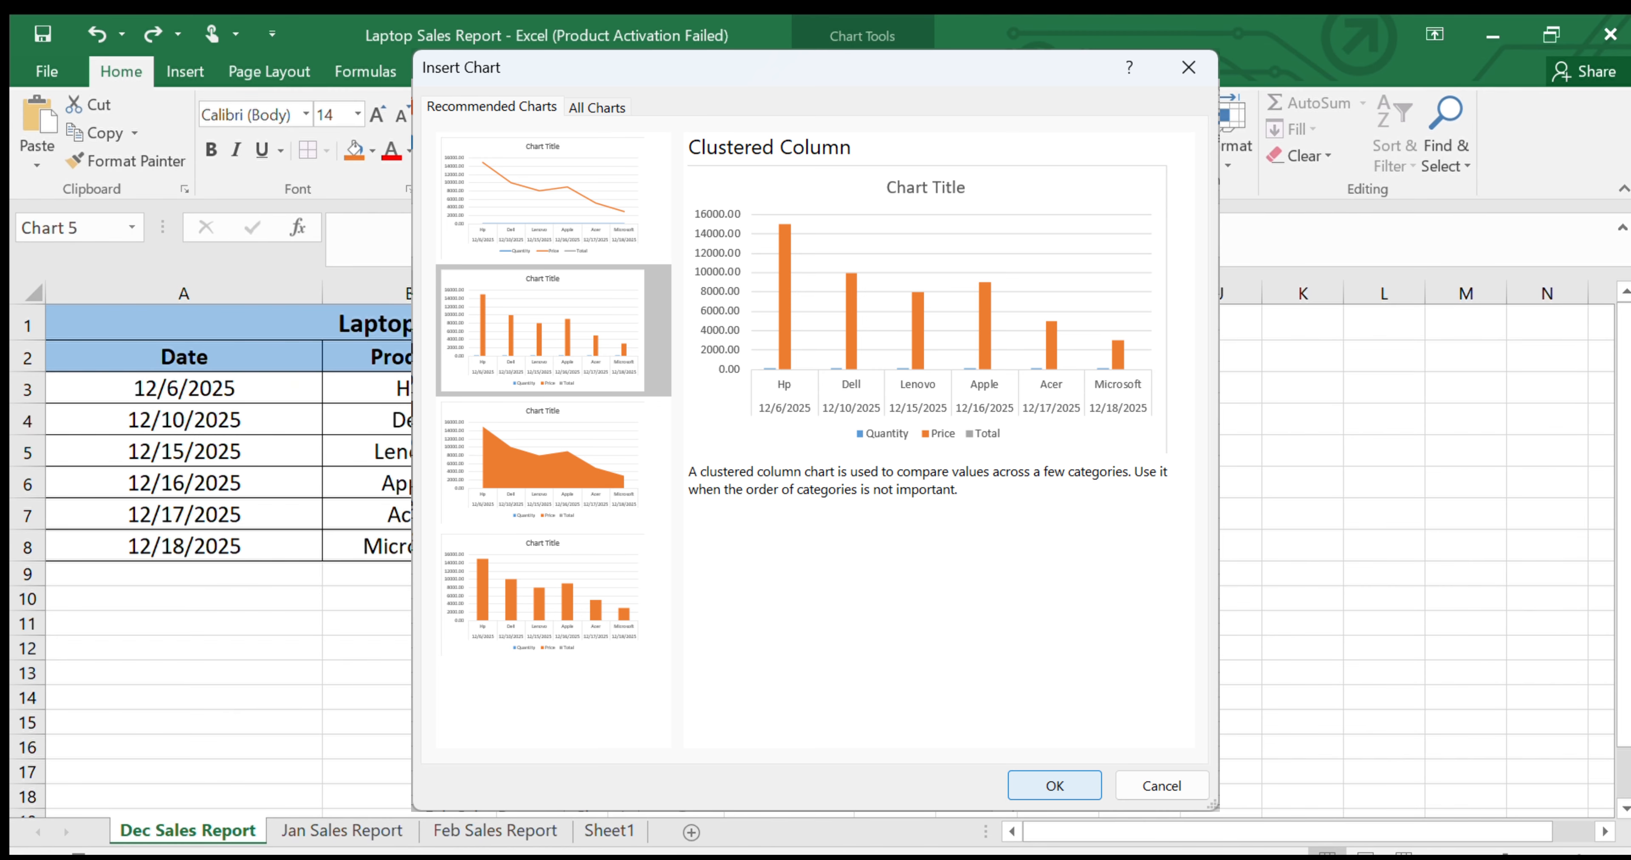
Place the chart beside the sales table and title it "Total Sales Report"
drag(1021, 430, 1371, 364)
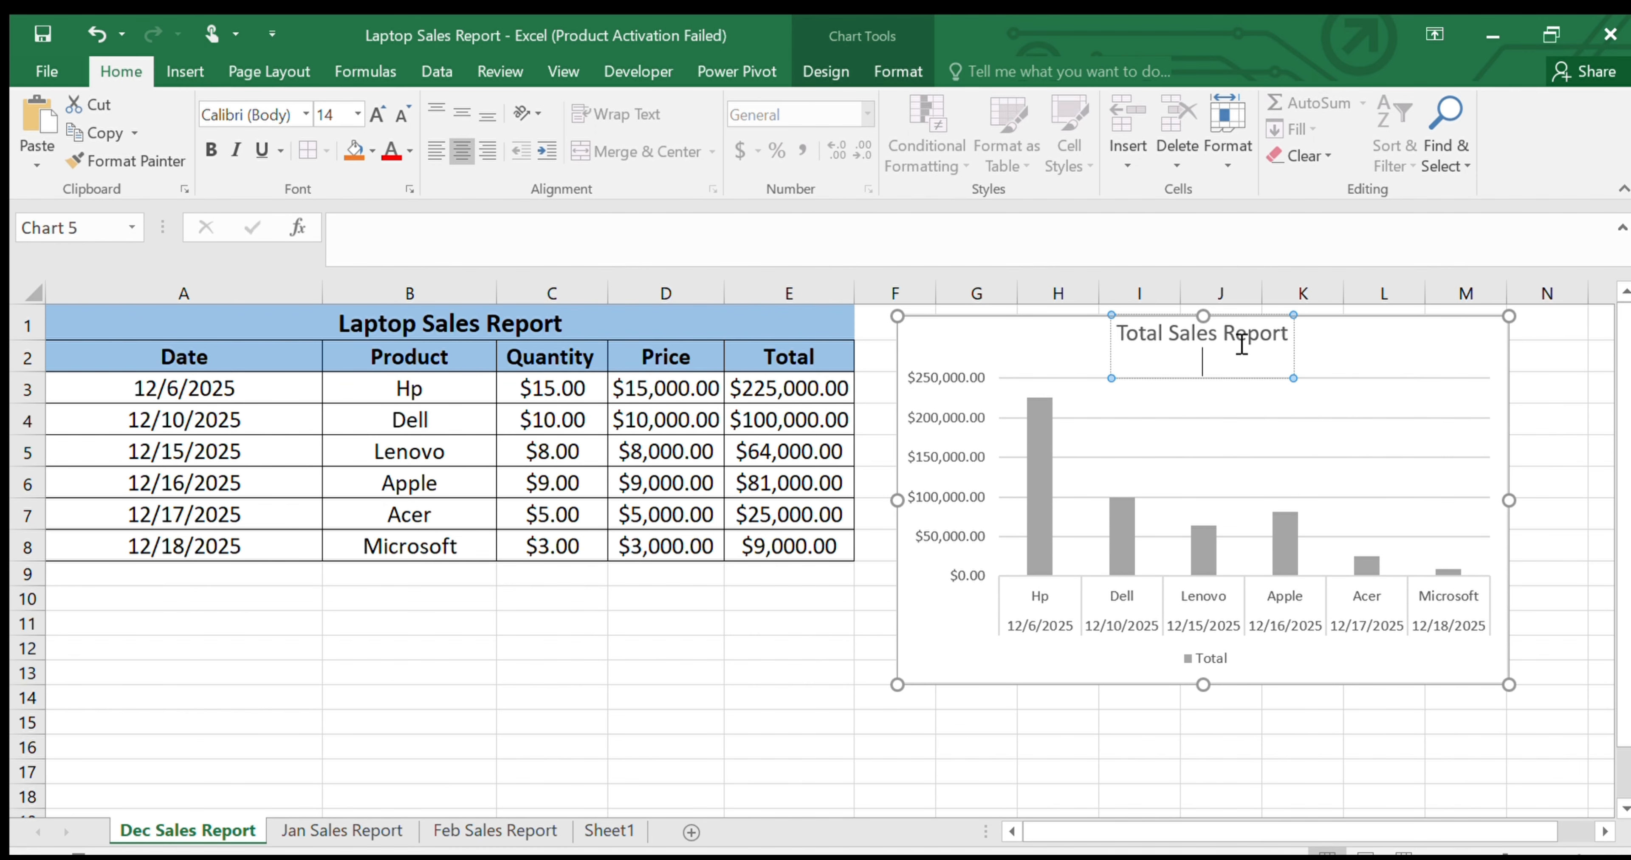
click(1242, 345)
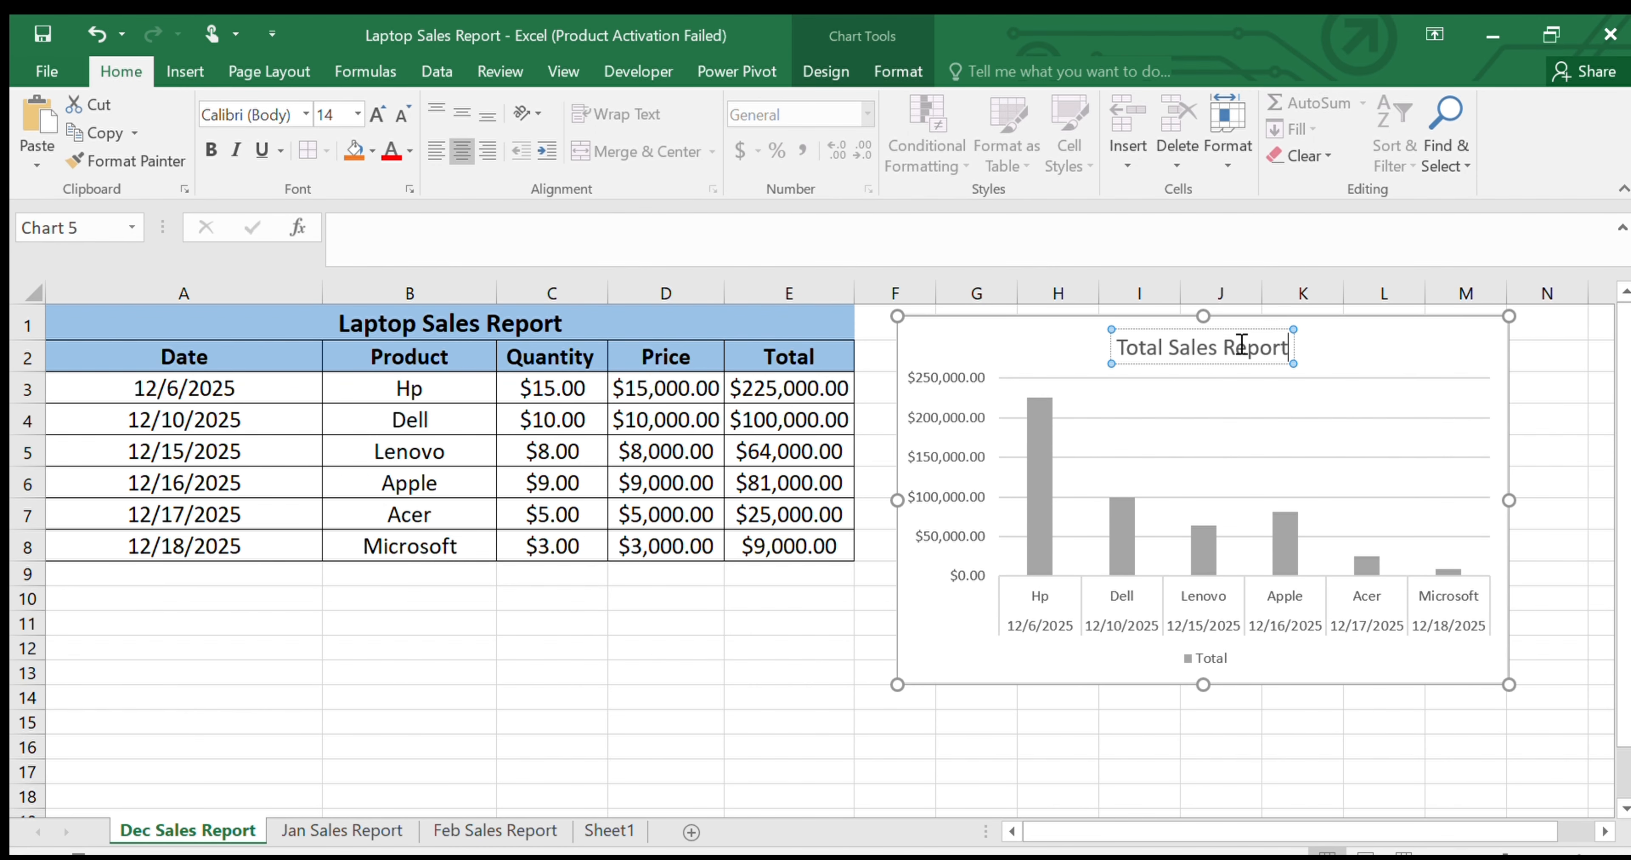
click(1424, 375)
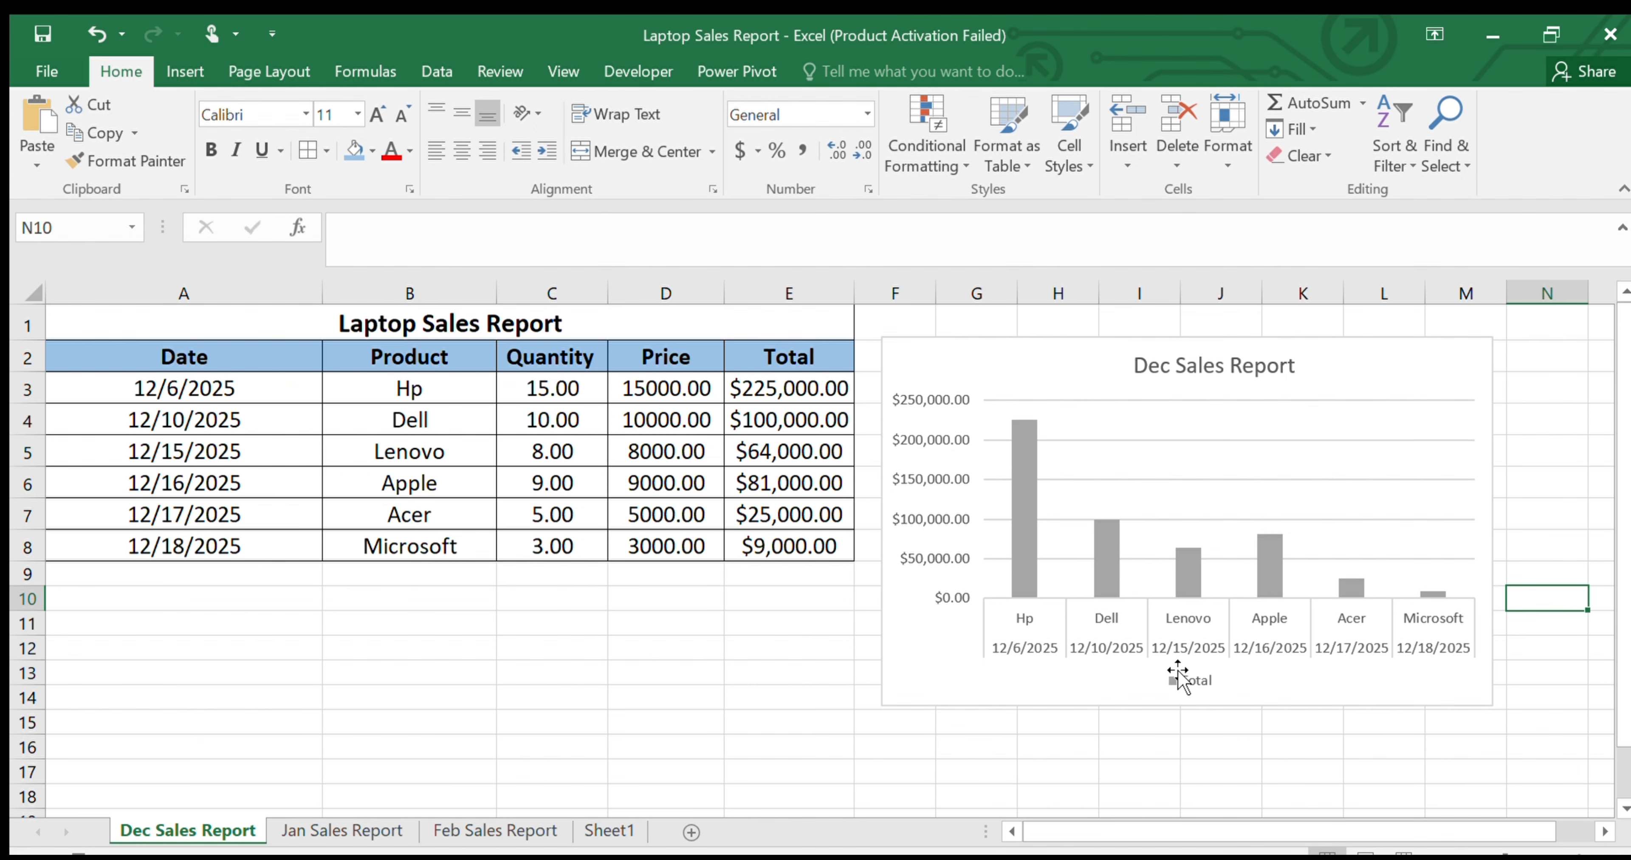
Stop recording the macro
click(646, 71)
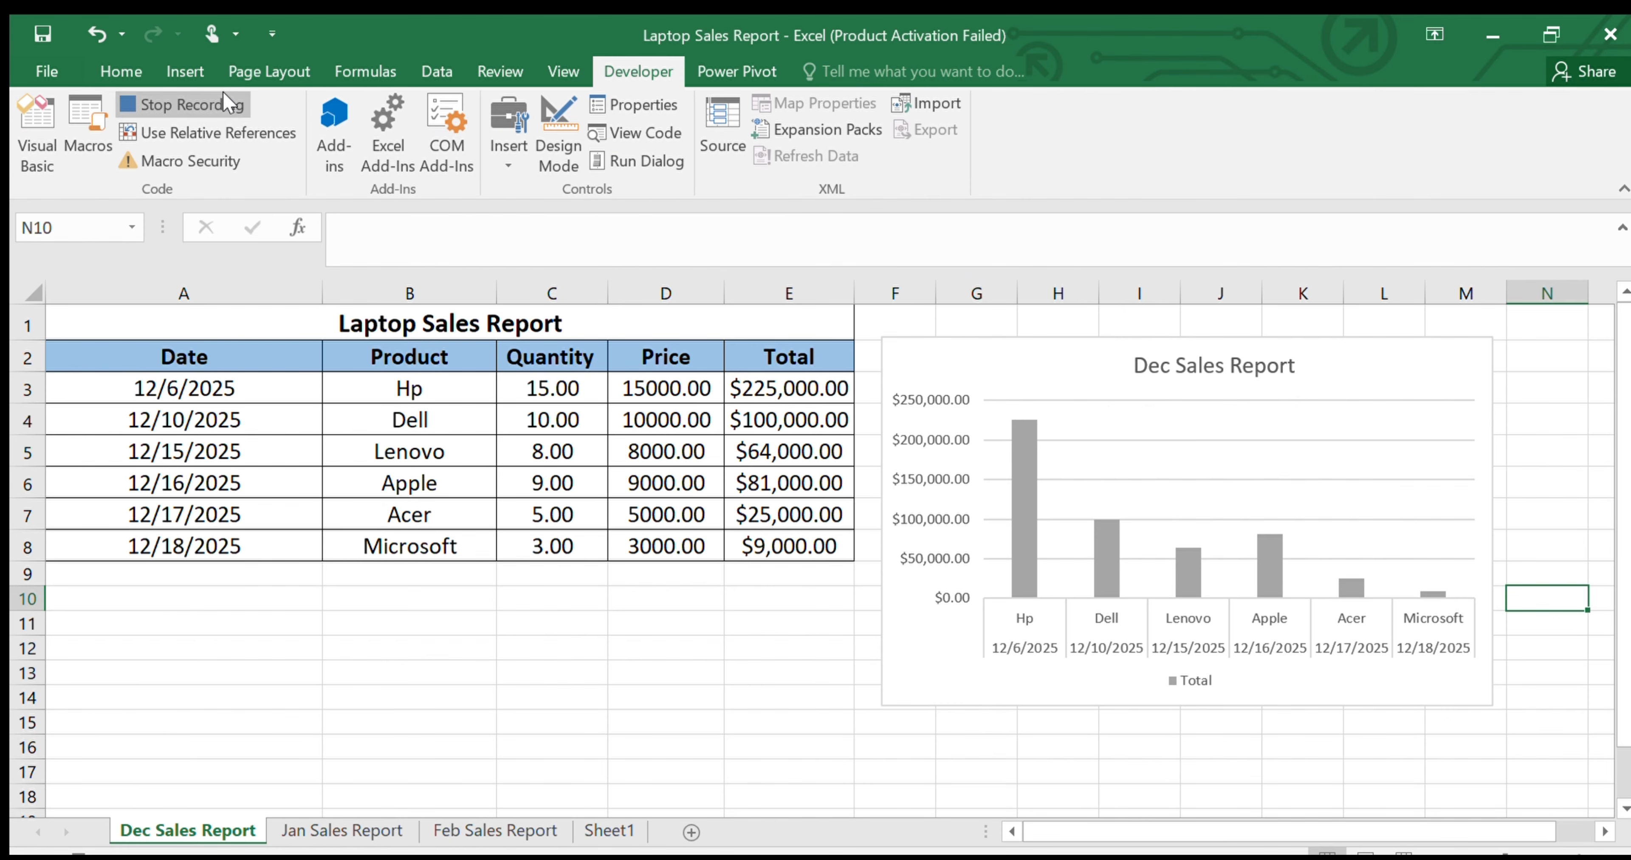
click(223, 106)
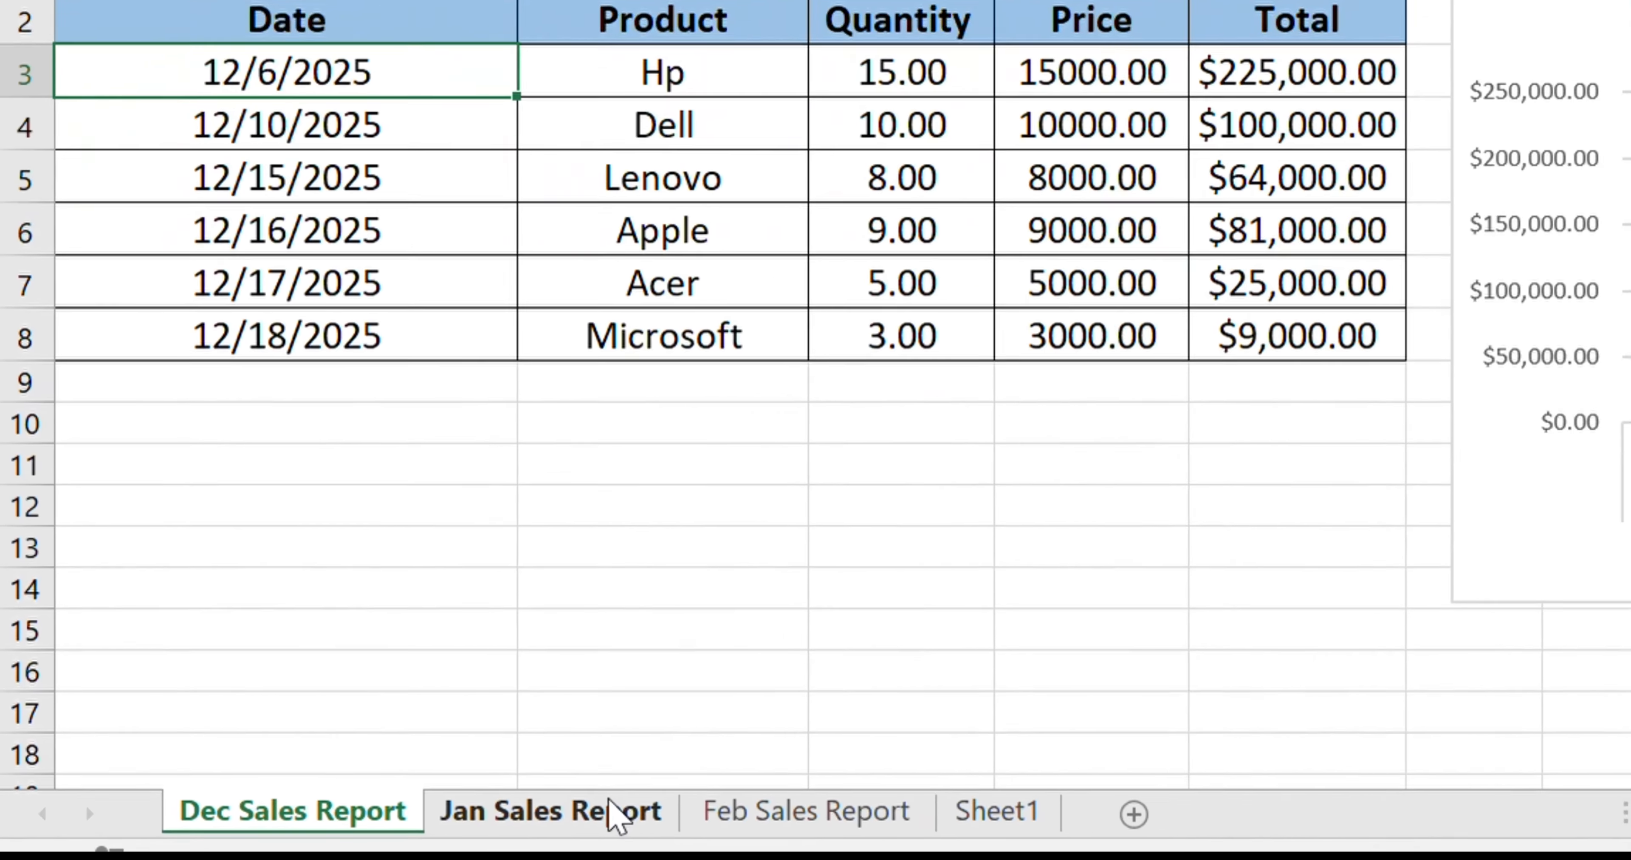
Run the Auto_Sales_Report macro on the Jan Sales Report sheet and move the resulting chart beside the sales table
click(374, 822)
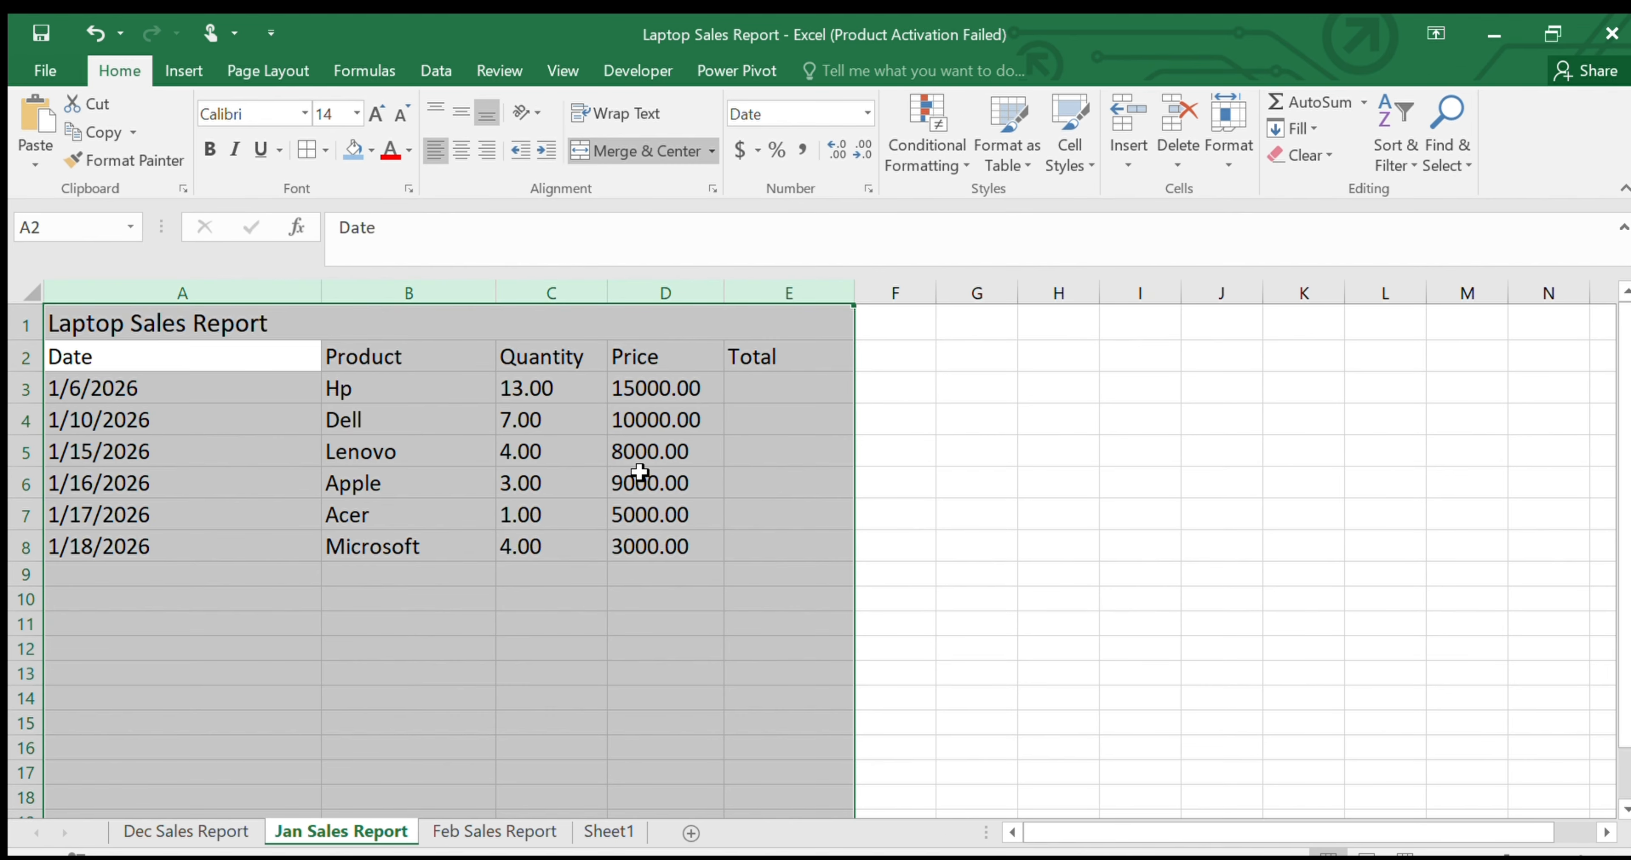
click(1004, 512)
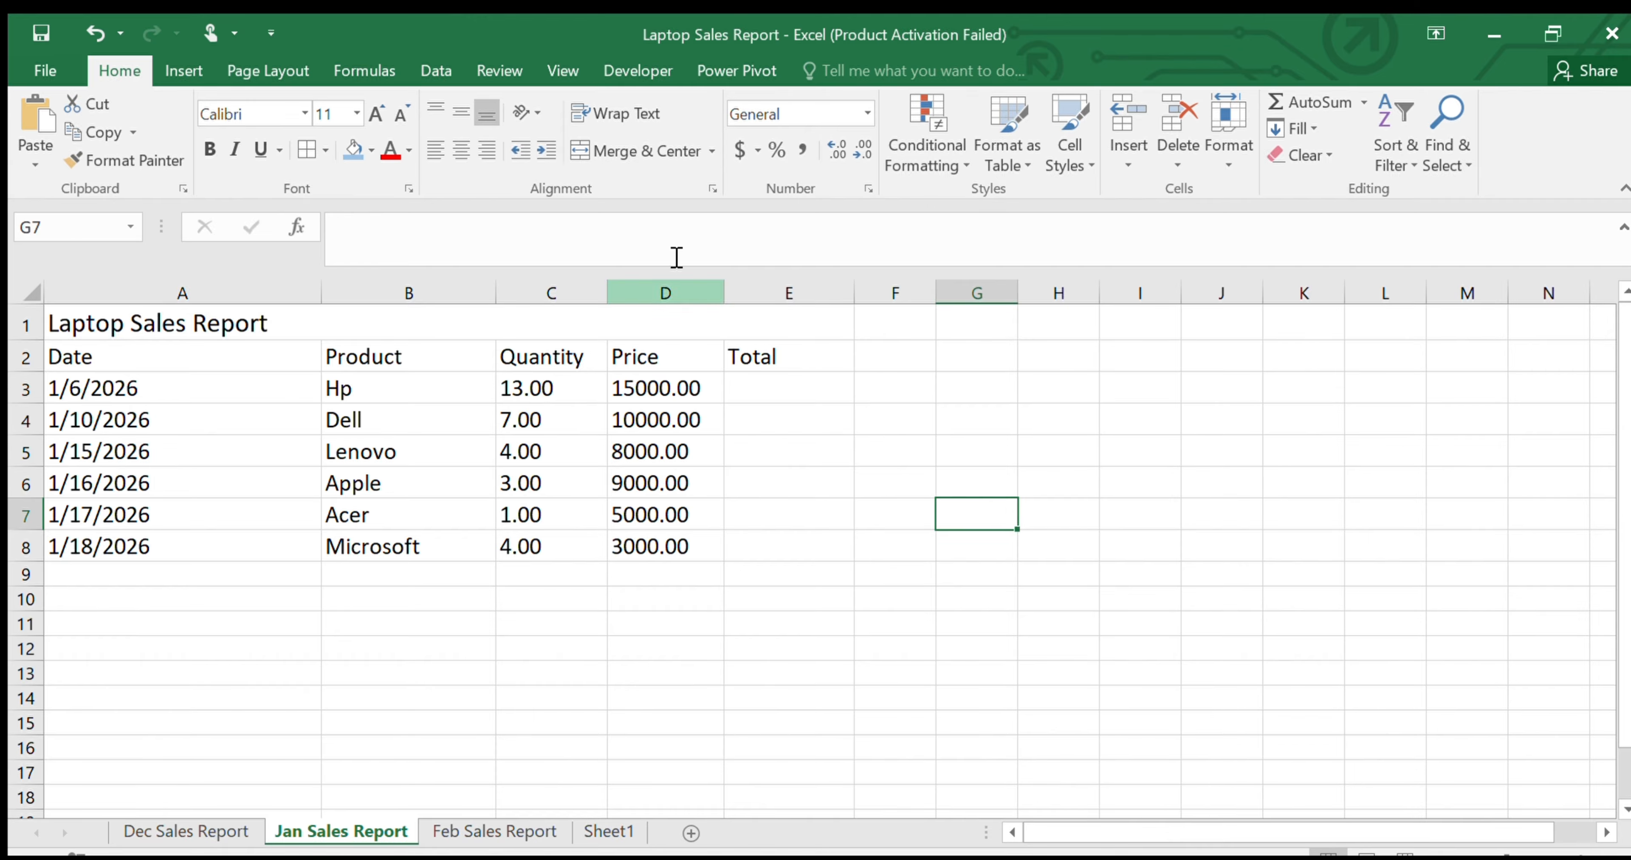
click(644, 68)
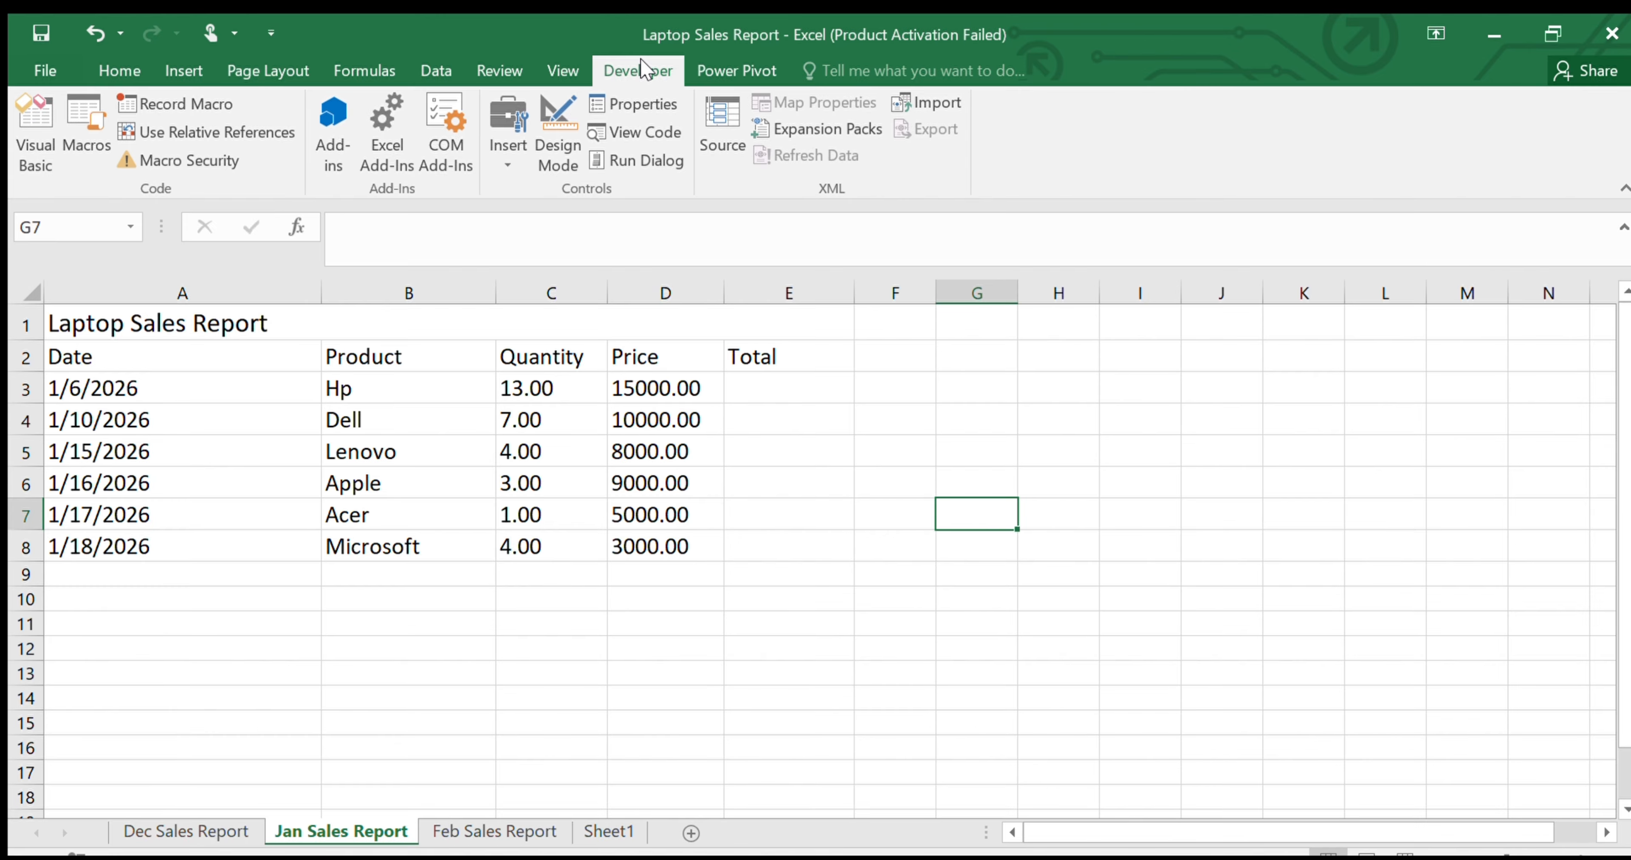
click(94, 133)
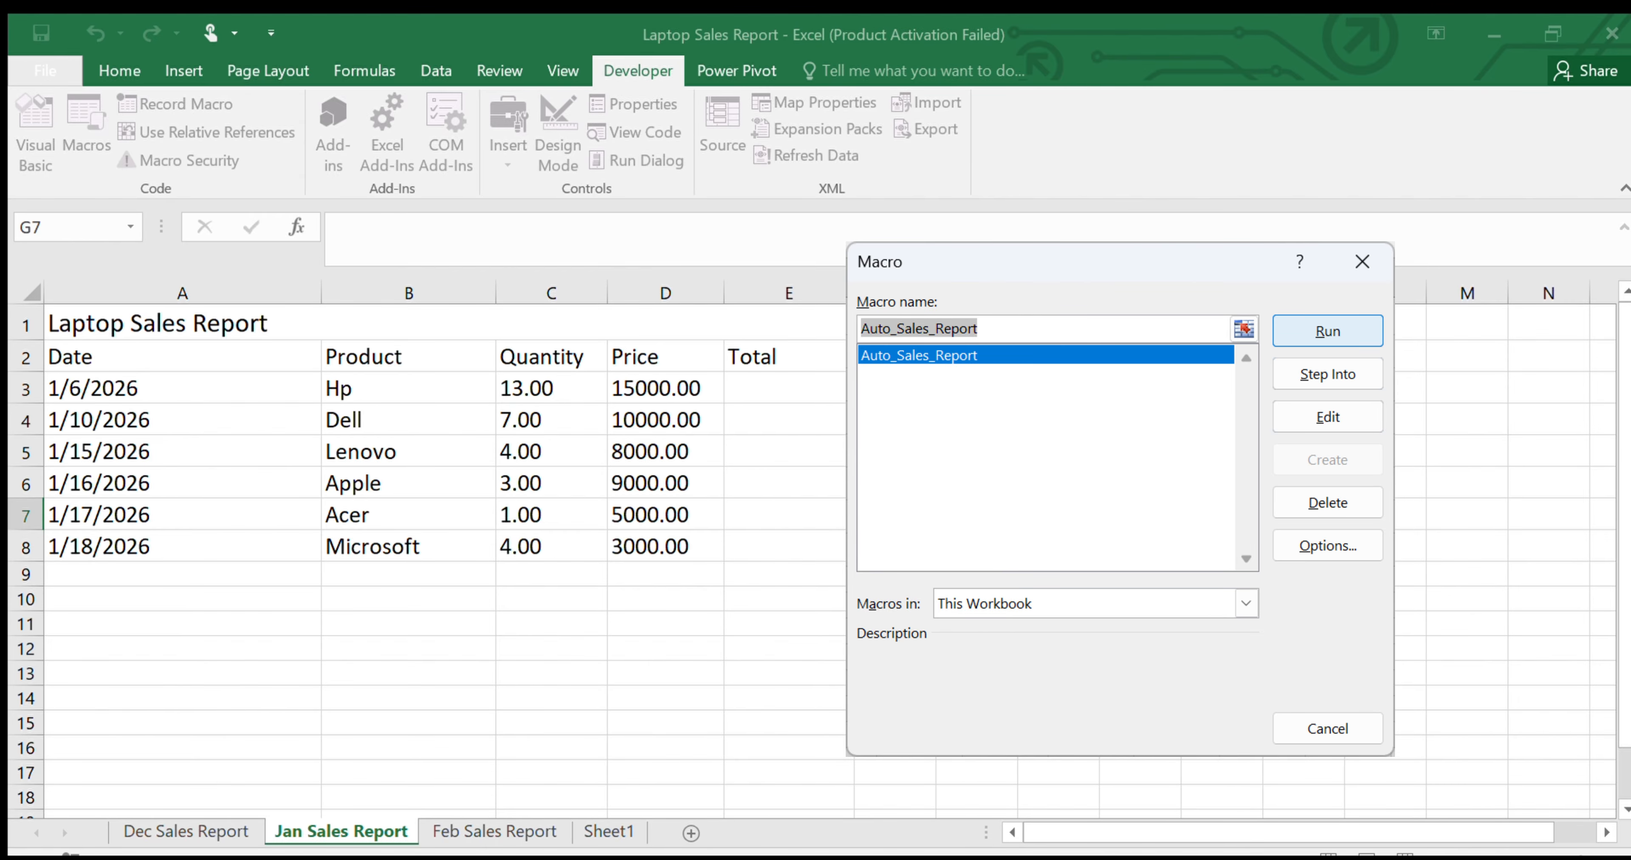
click(1368, 339)
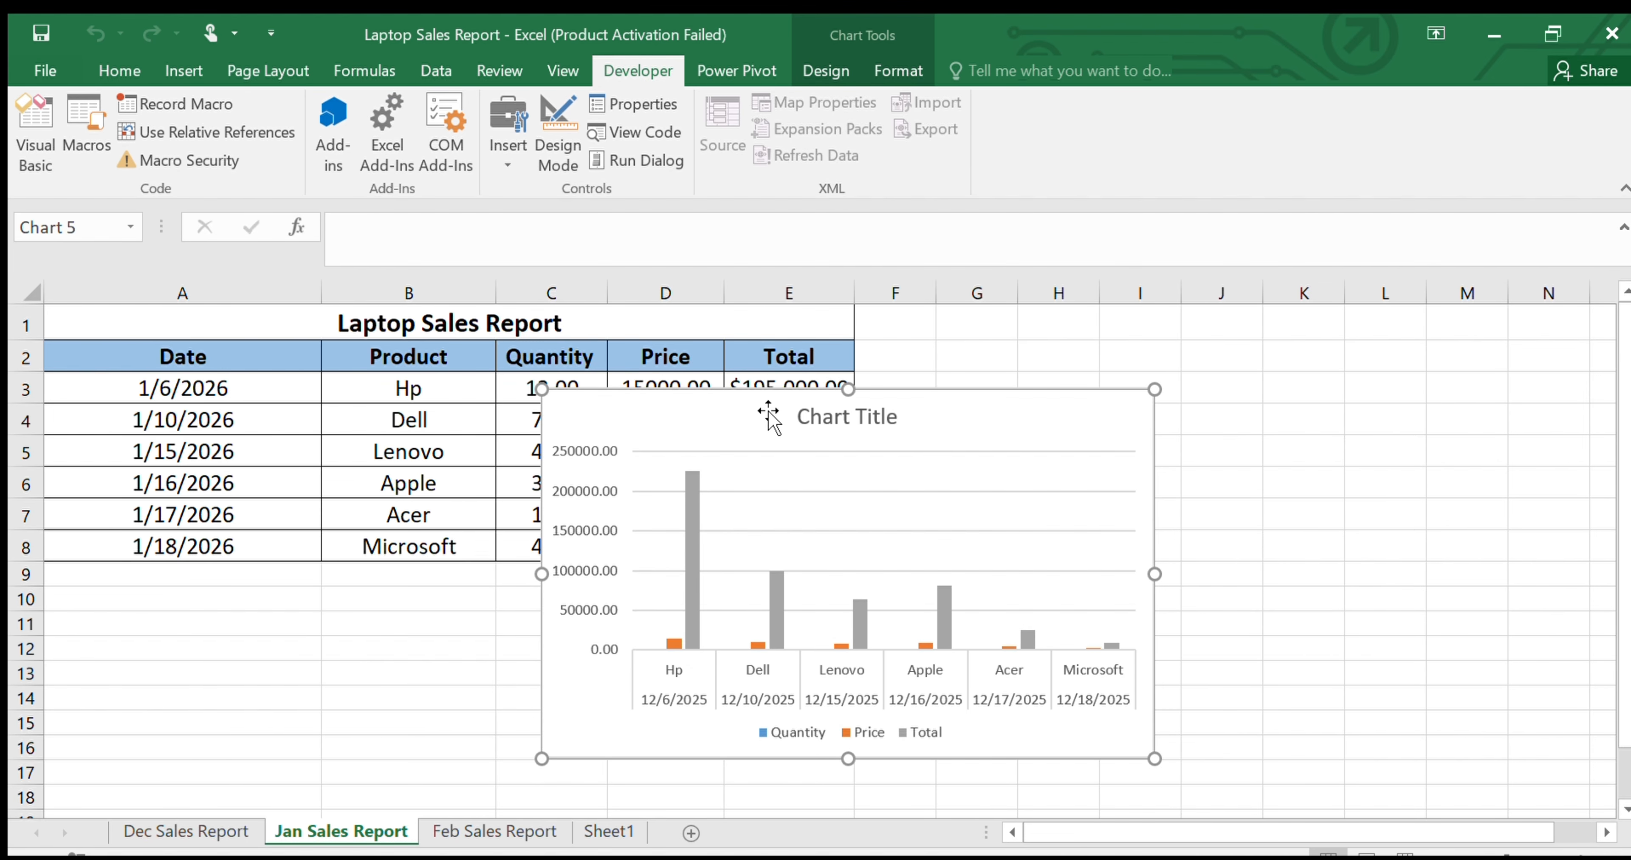
drag(764, 411, 1125, 342)
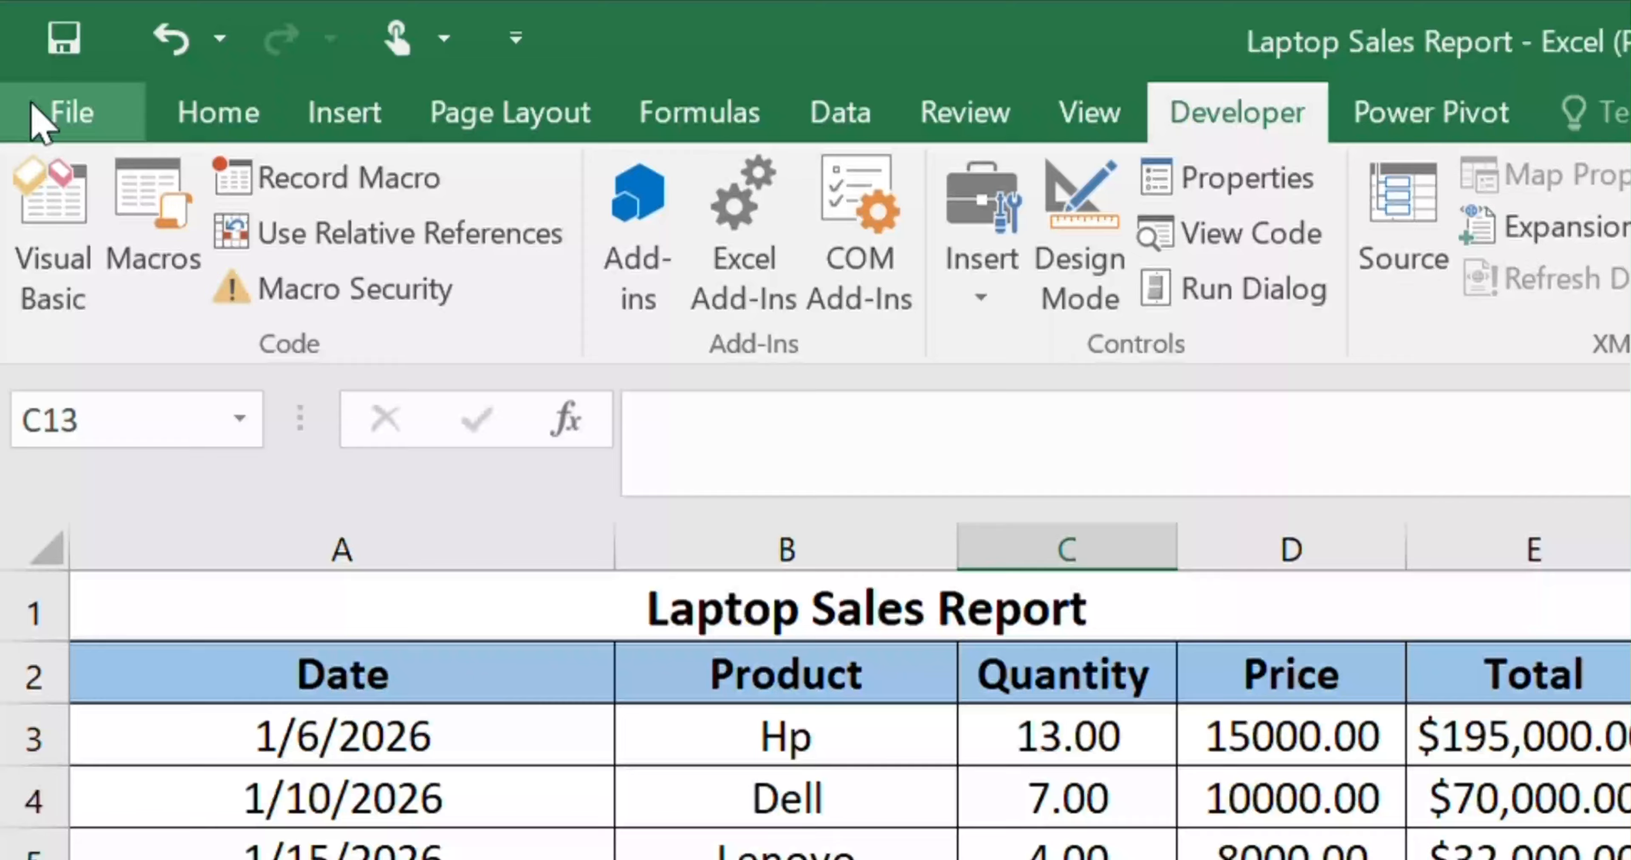
Save the workbook to the Desktop as "Laptop Sales Report Final" in the Excel Macro-Enabled Workbook format
click(33, 72)
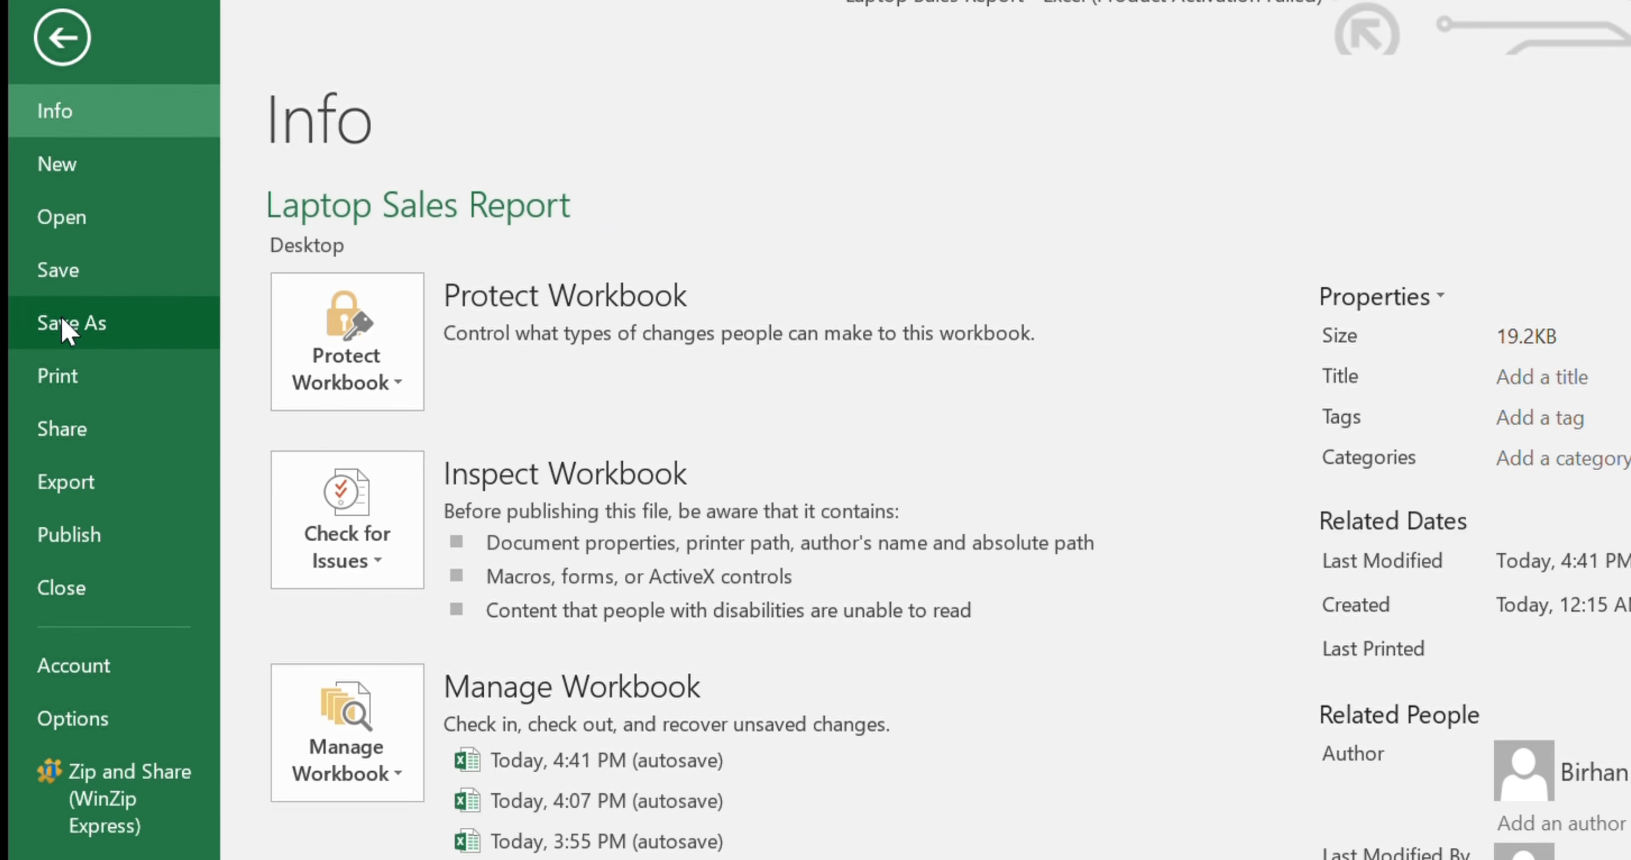
click(67, 327)
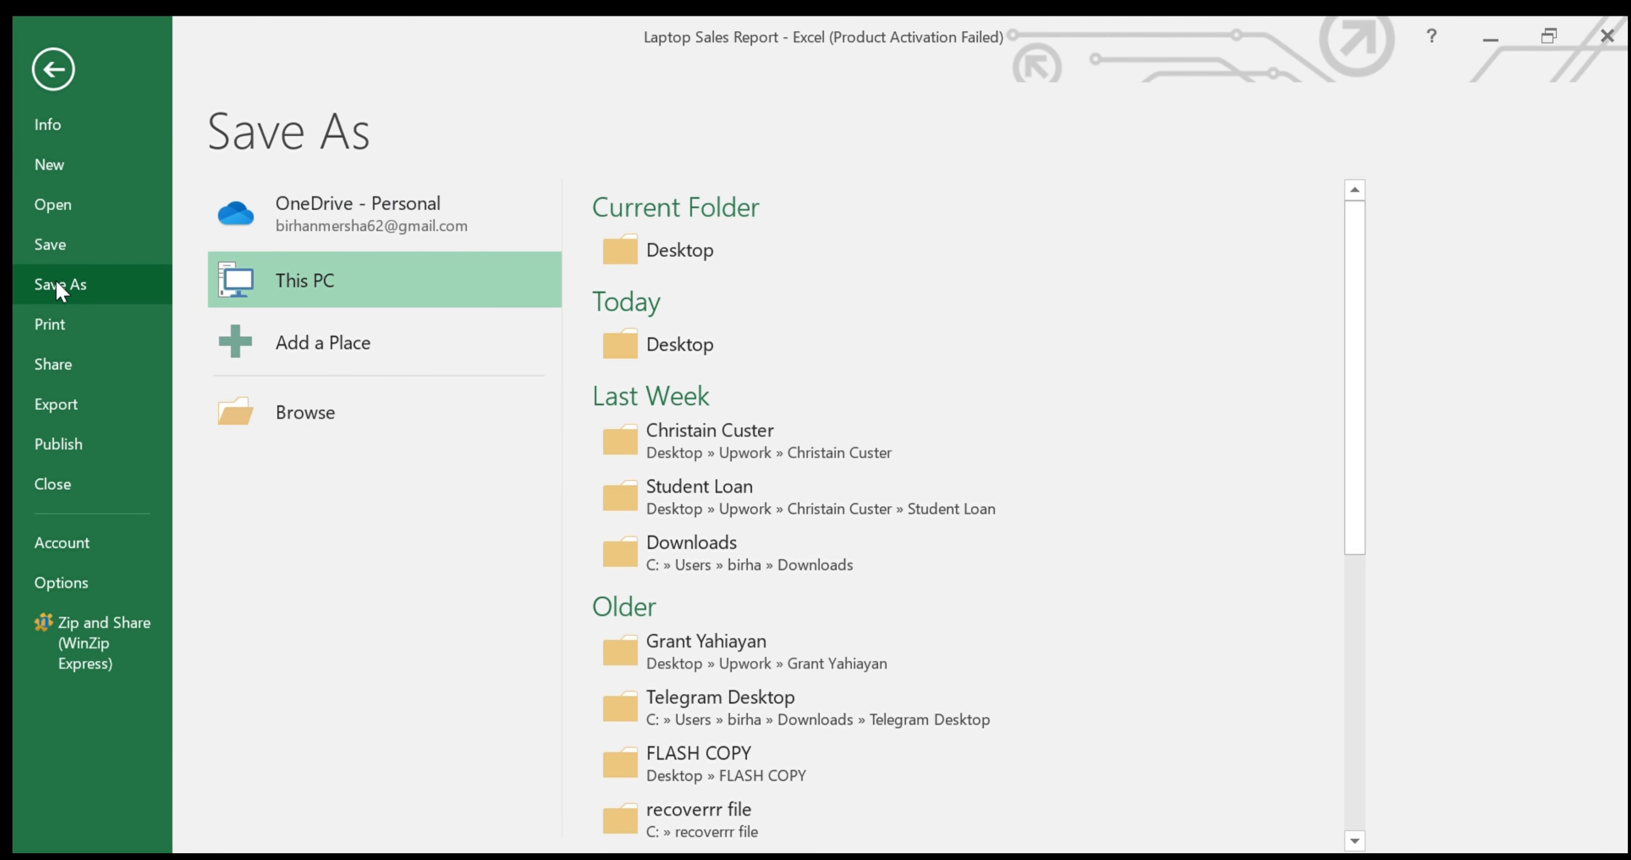
click(683, 256)
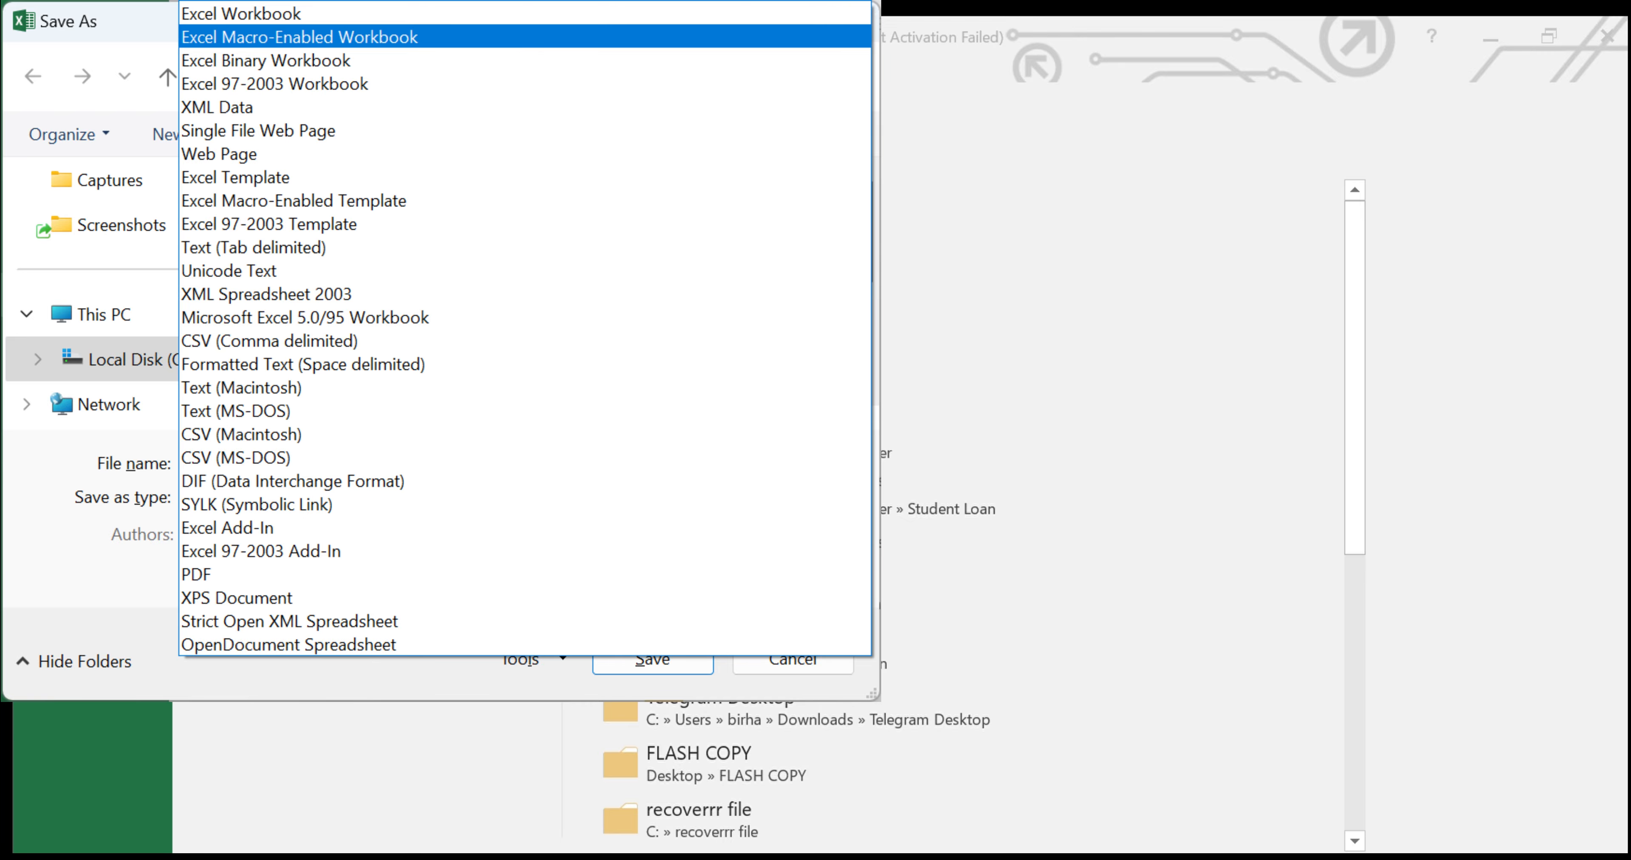
key(Return)
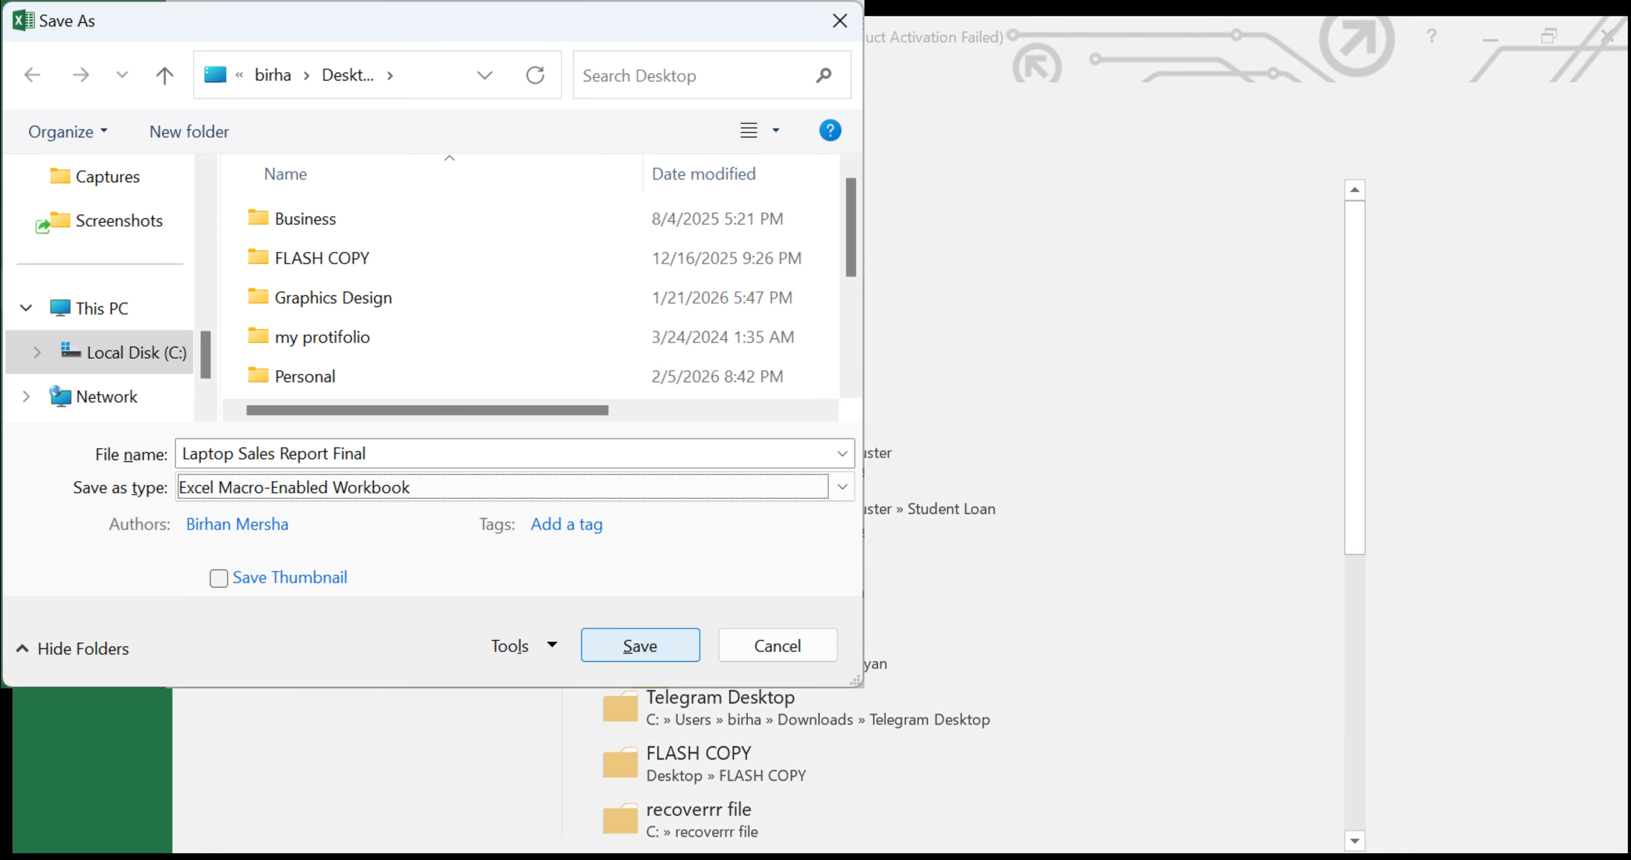
click(640, 645)
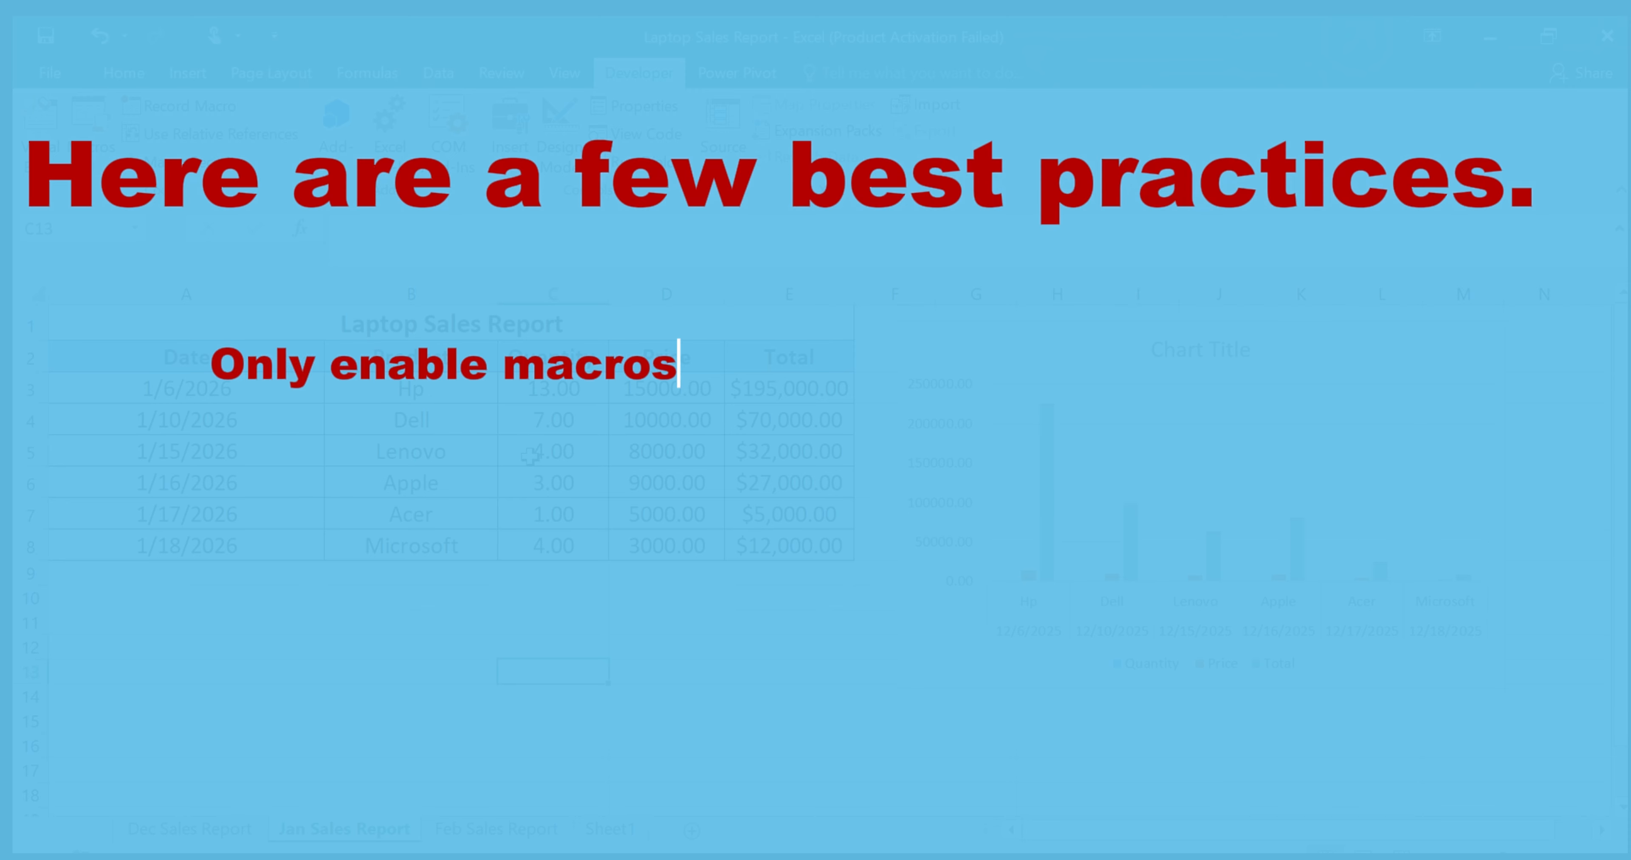
click(67, 76)
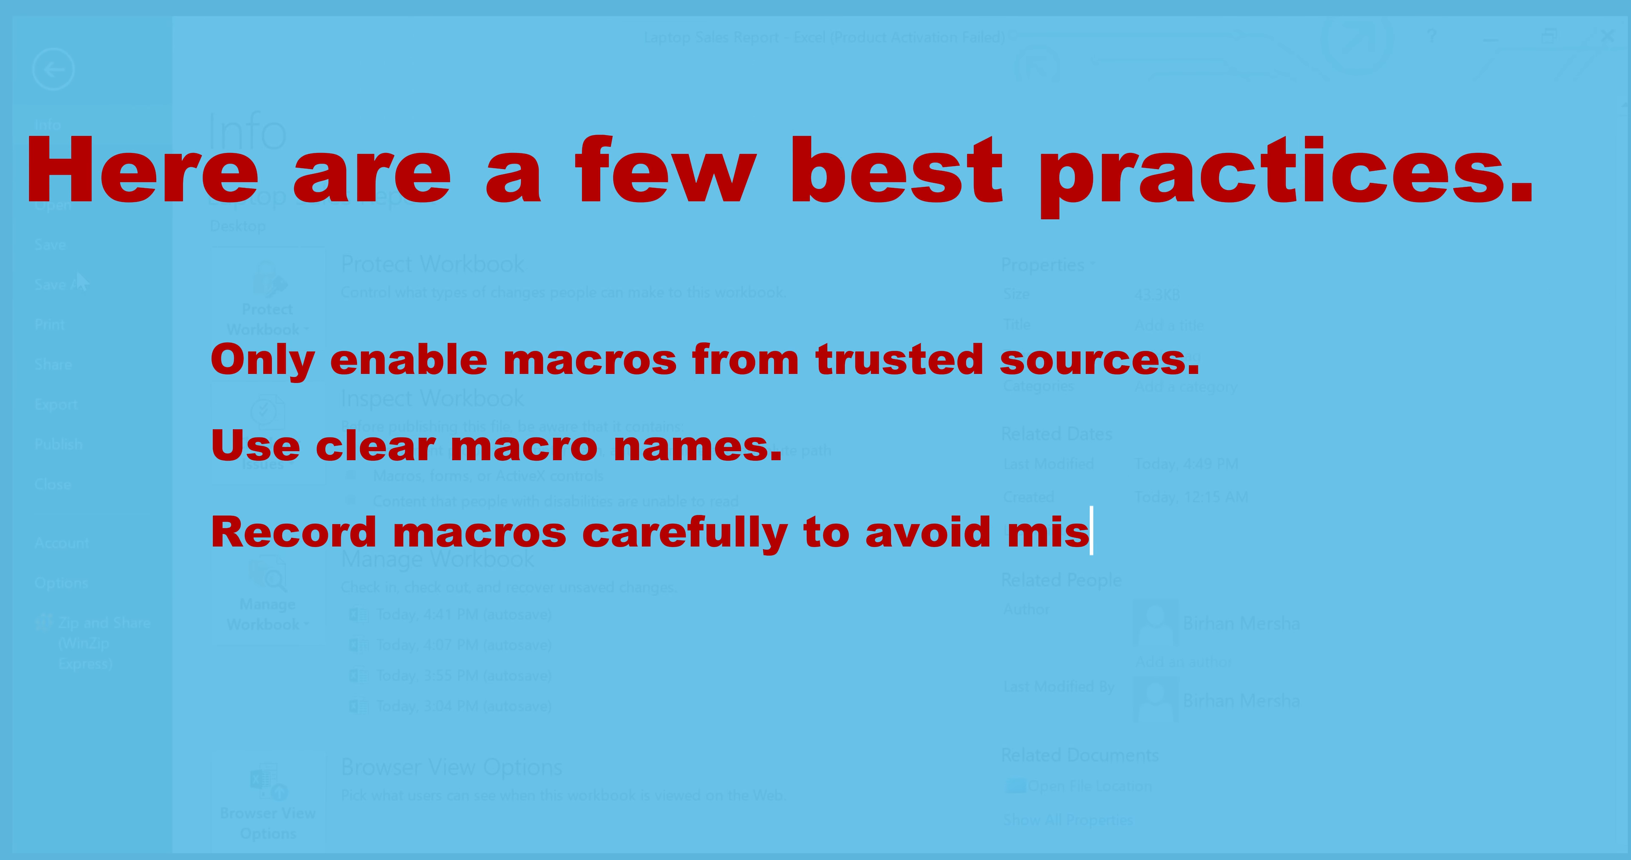
click(80, 283)
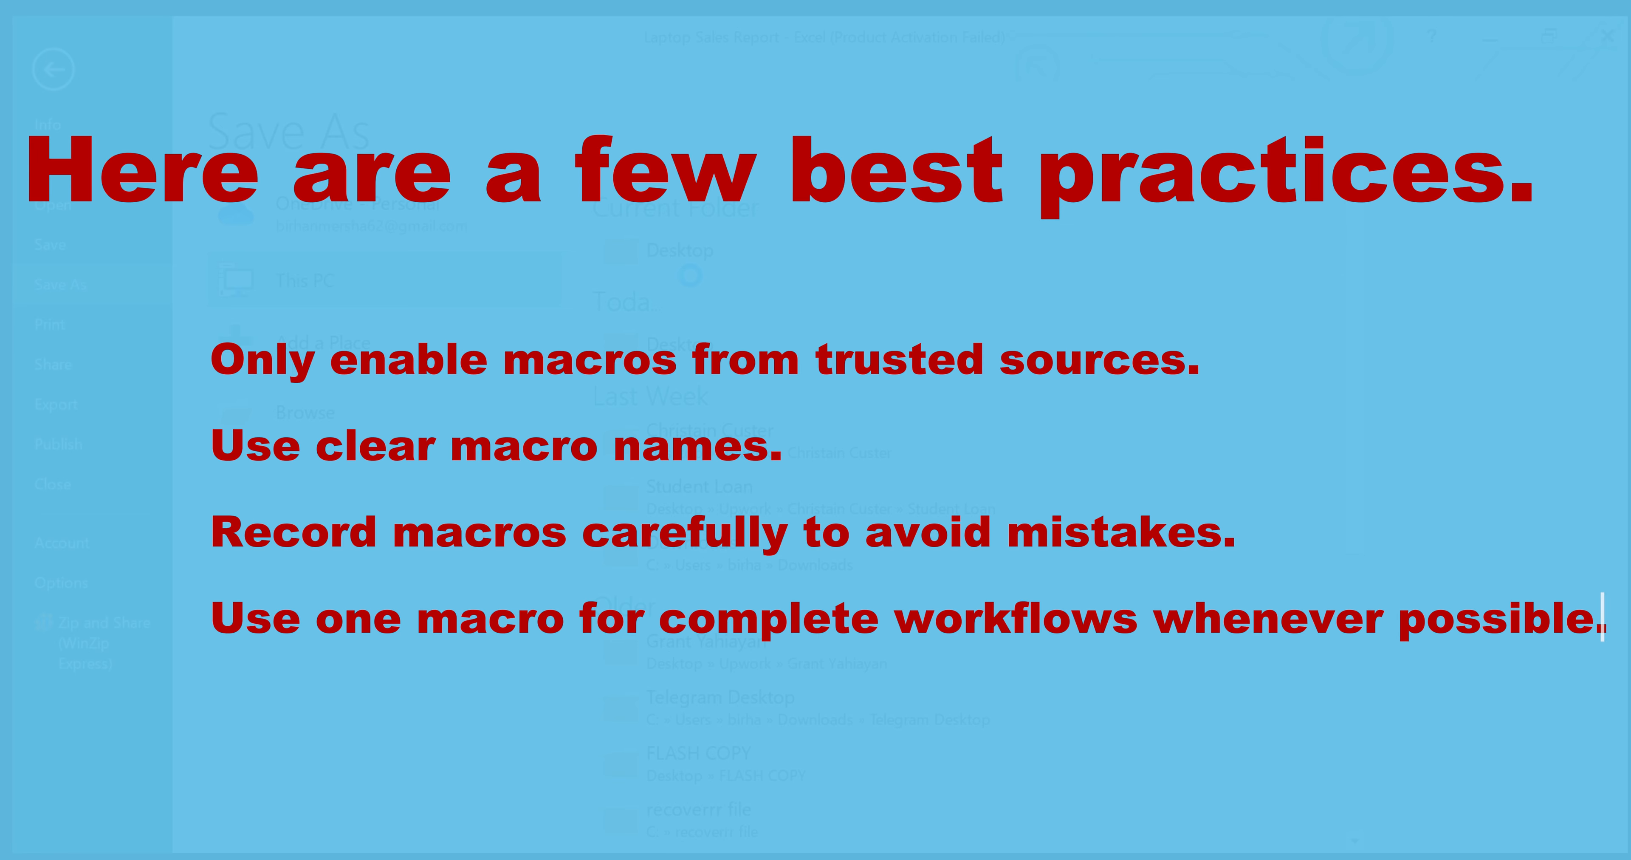
click(596, 605)
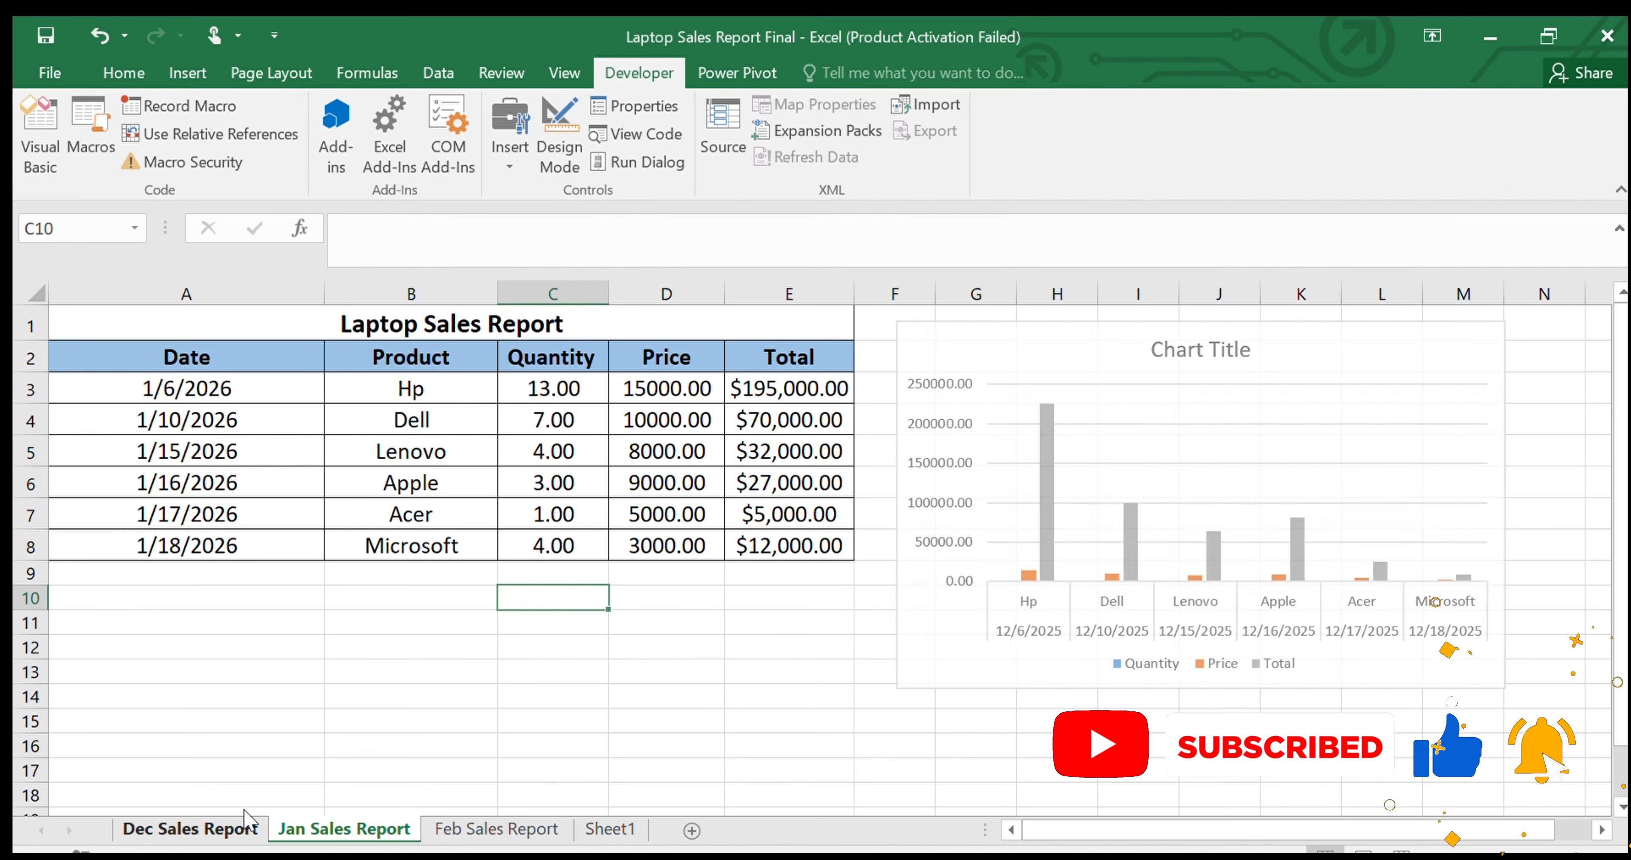
Move the Dec Sales Report sheet's chart slightly farther away from the sales table
click(248, 827)
drag(965, 366, 1030, 349)
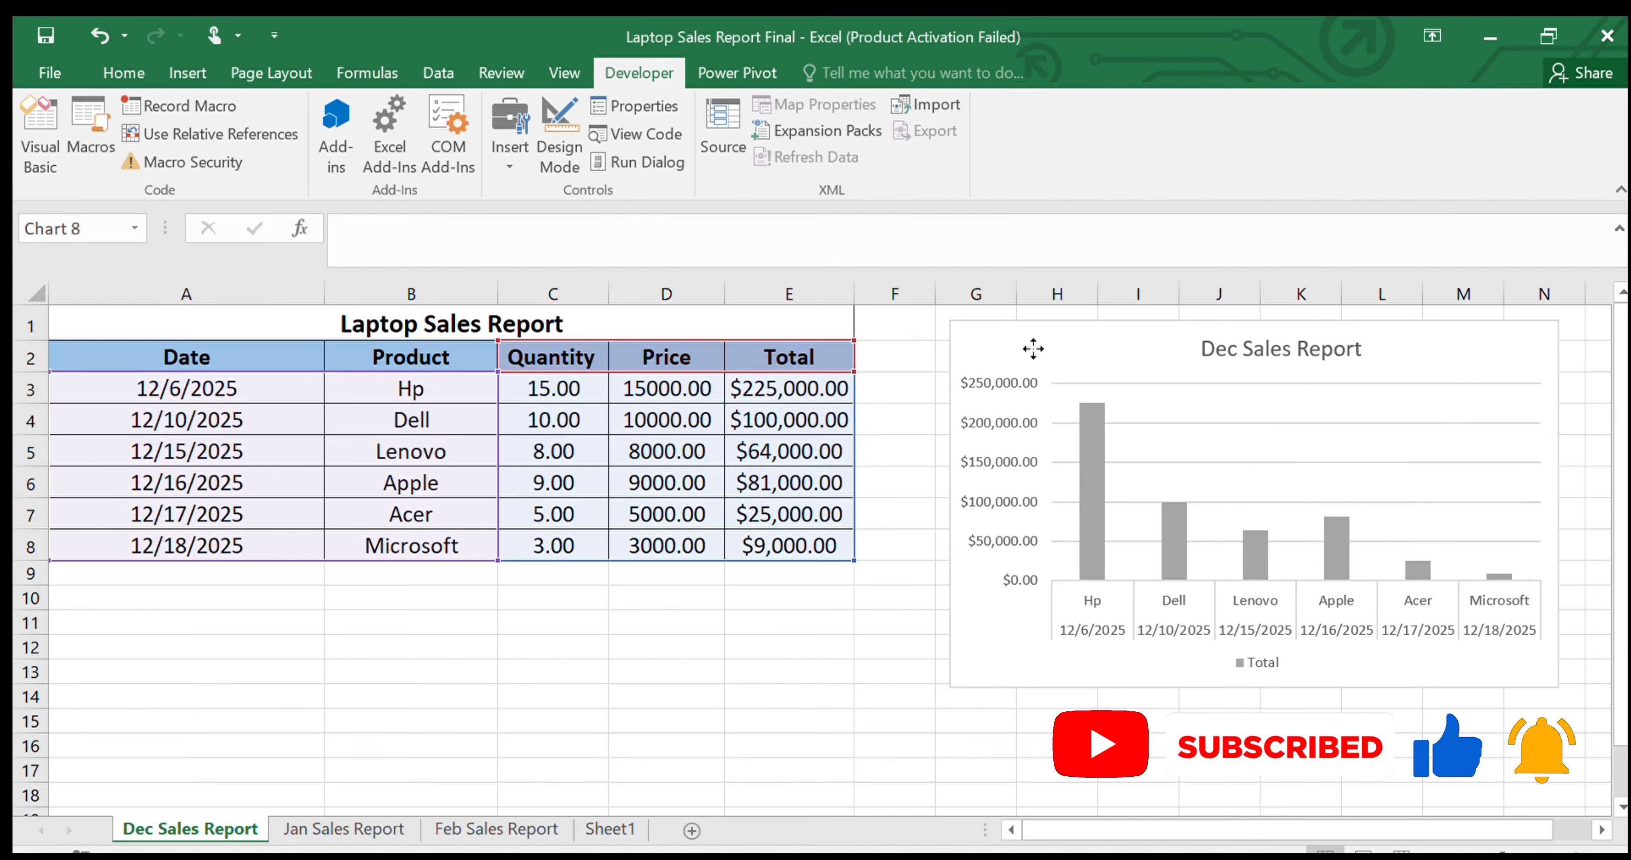